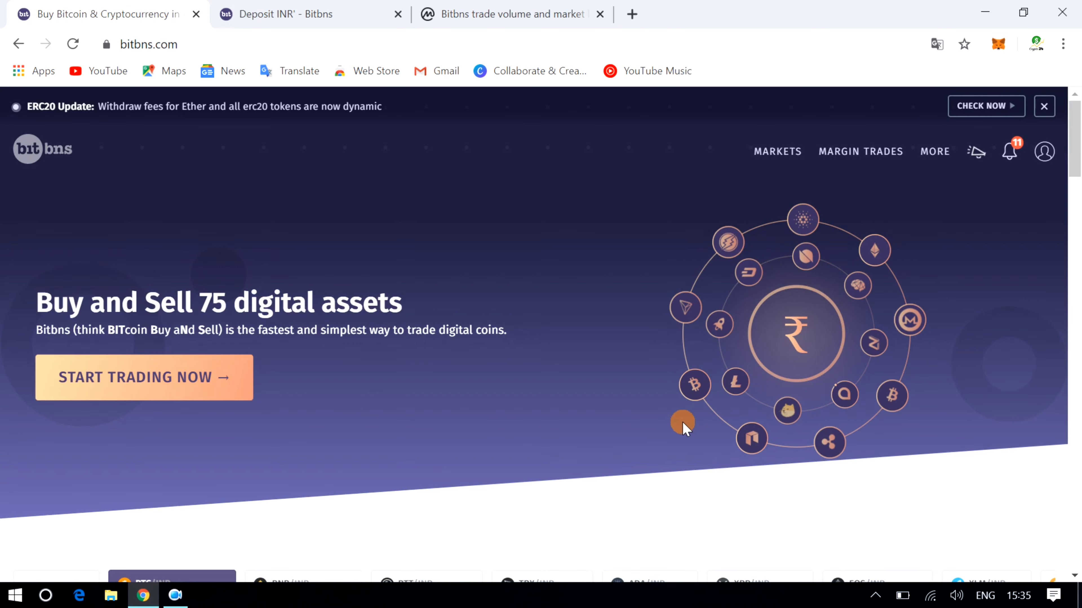
Step: Check Bitbns's CoinMarketCap stats, then review the profile's verification status and VIP fee slabs
{"action": "left_click", "coordinate": [554, 17]}
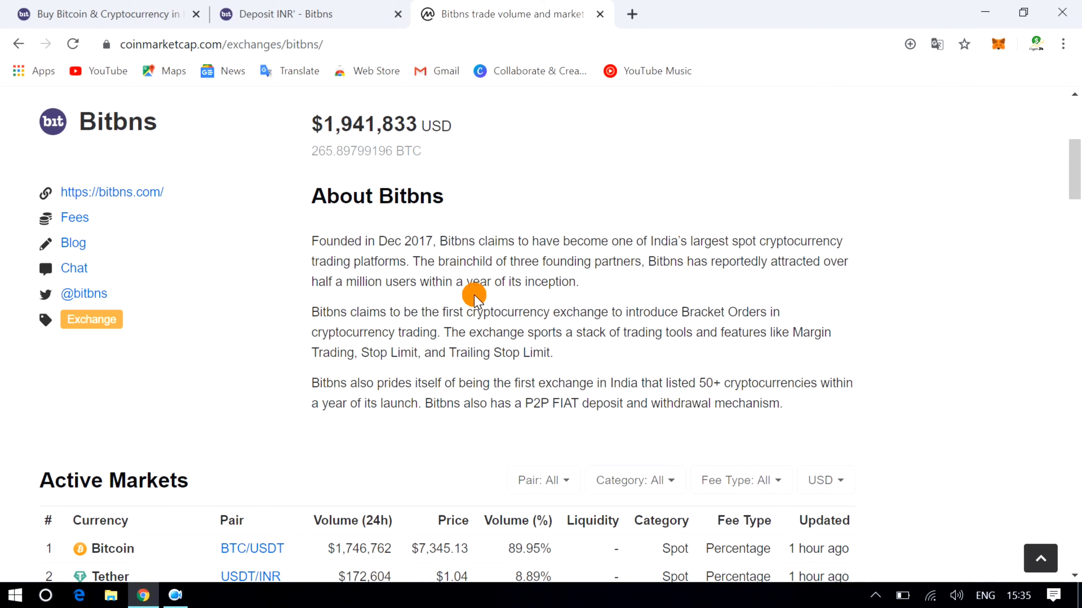
{"action": "left_click", "coordinate": [62, 6]}
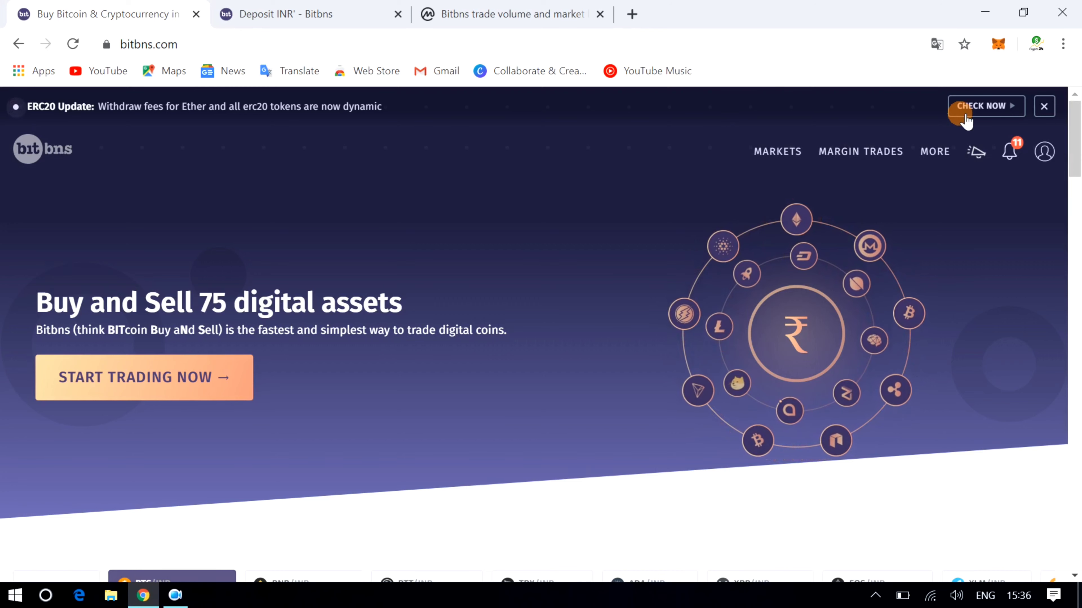
{"action": "left_click", "coordinate": [937, 152]}
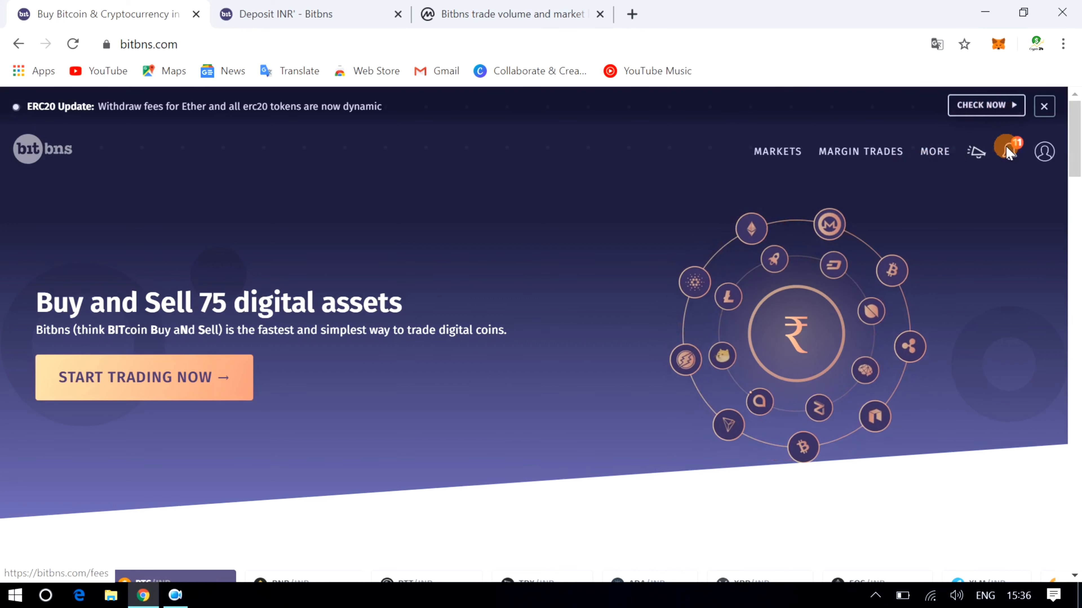
{"action": "left_click", "coordinate": [1044, 152]}
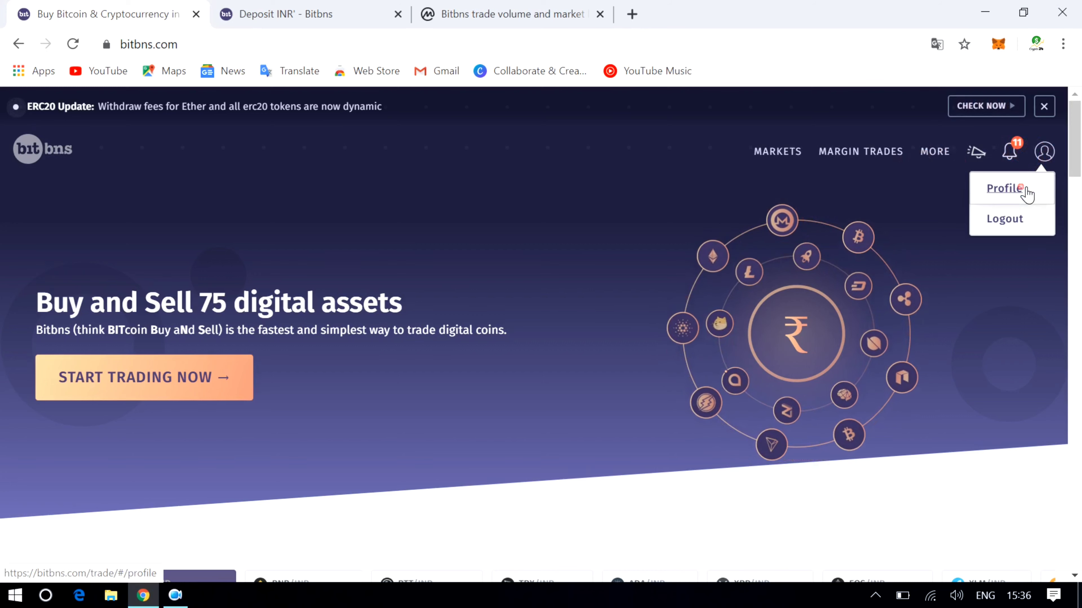
{"action": "left_click", "coordinate": [1004, 187]}
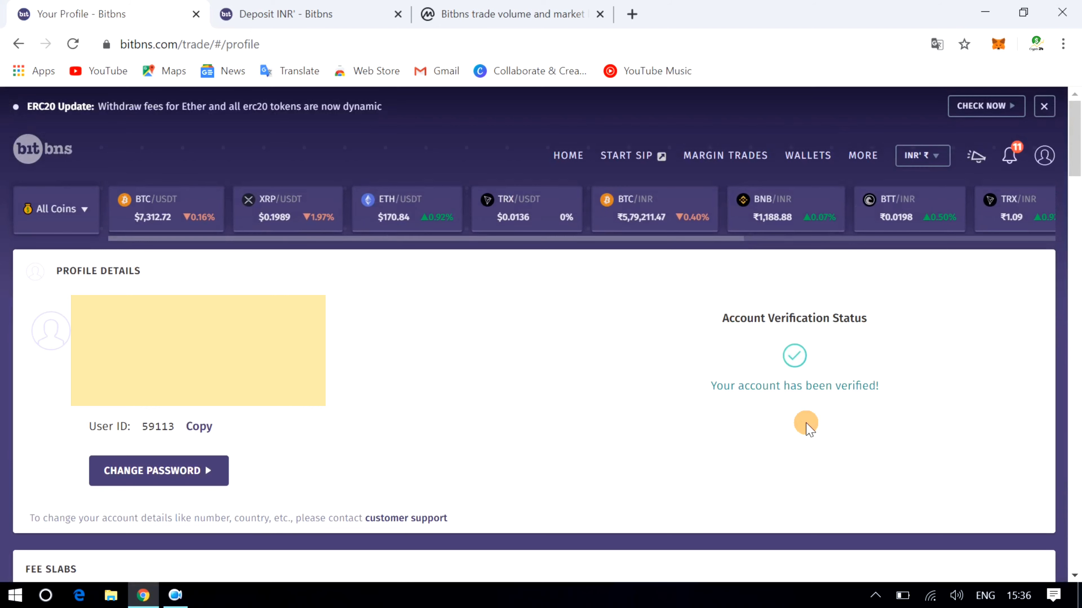
{"action": "scroll", "coordinate": [807, 427], "scroll_direction": "down", "scroll_amount": 10}
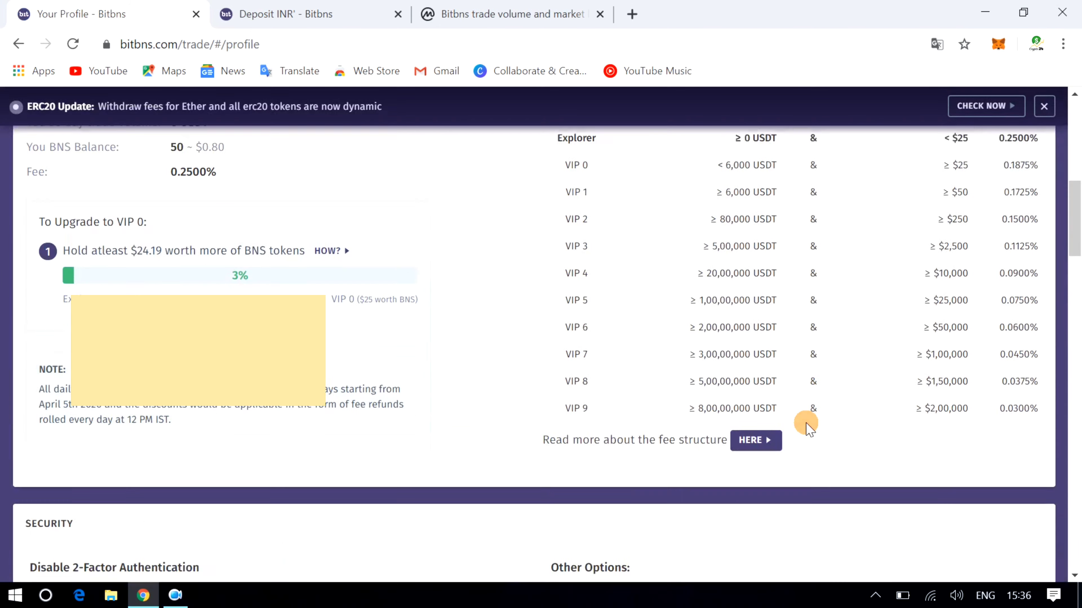
{"action": "scroll", "coordinate": [807, 426], "scroll_direction": "down", "scroll_amount": 1}
{"action": "scroll", "coordinate": [807, 426], "scroll_direction": "up", "scroll_amount": 4}
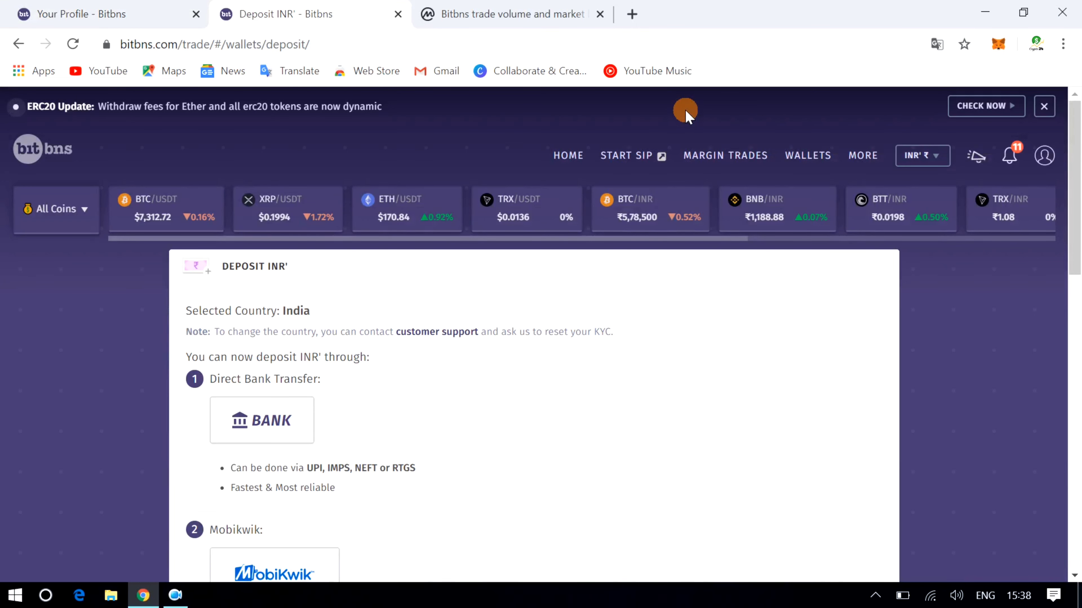
Step: Scroll through the direct bank transfer and MobiKwik deposit methods, then choose MobiKwik
{"action": "mouse_move", "coordinate": [805, 161]}
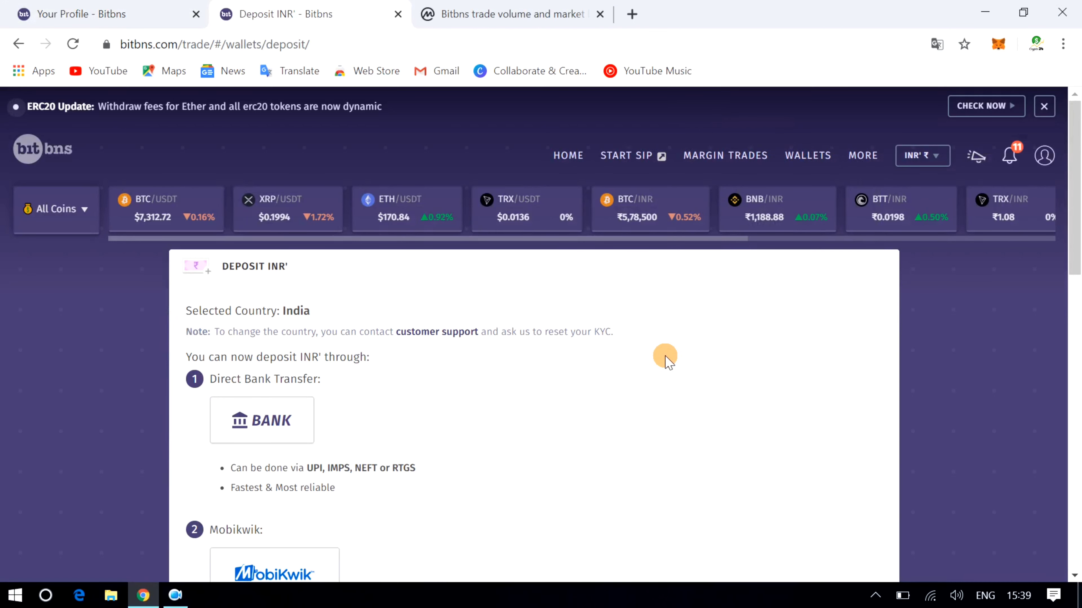
{"action": "scroll", "coordinate": [666, 360], "scroll_direction": "down", "scroll_amount": 4}
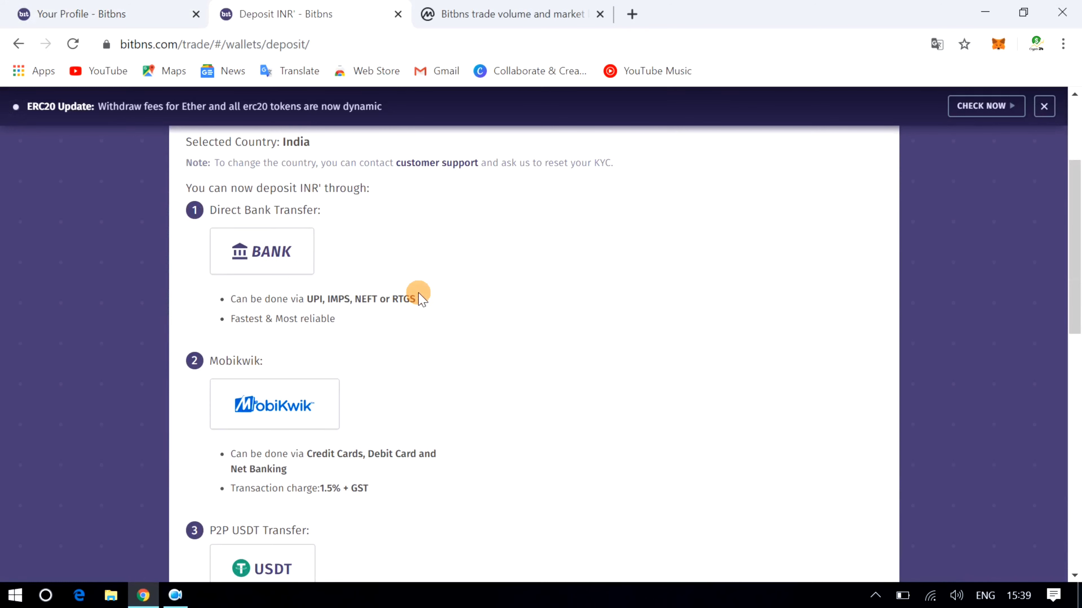
{"action": "scroll", "coordinate": [419, 298], "scroll_direction": "down", "scroll_amount": 1}
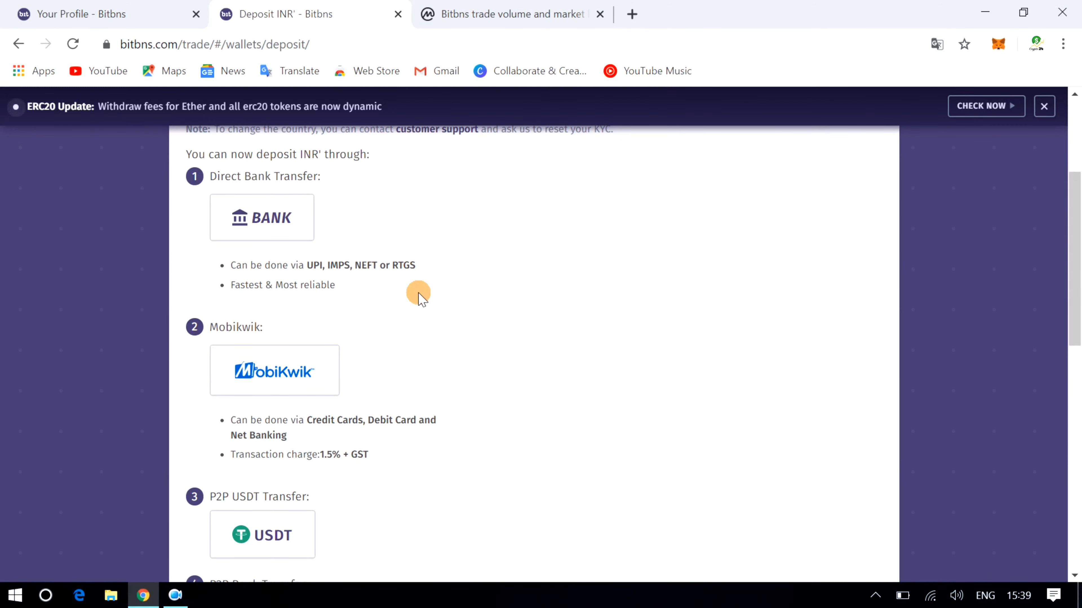
{"action": "scroll", "coordinate": [419, 296], "scroll_direction": "down", "scroll_amount": 2}
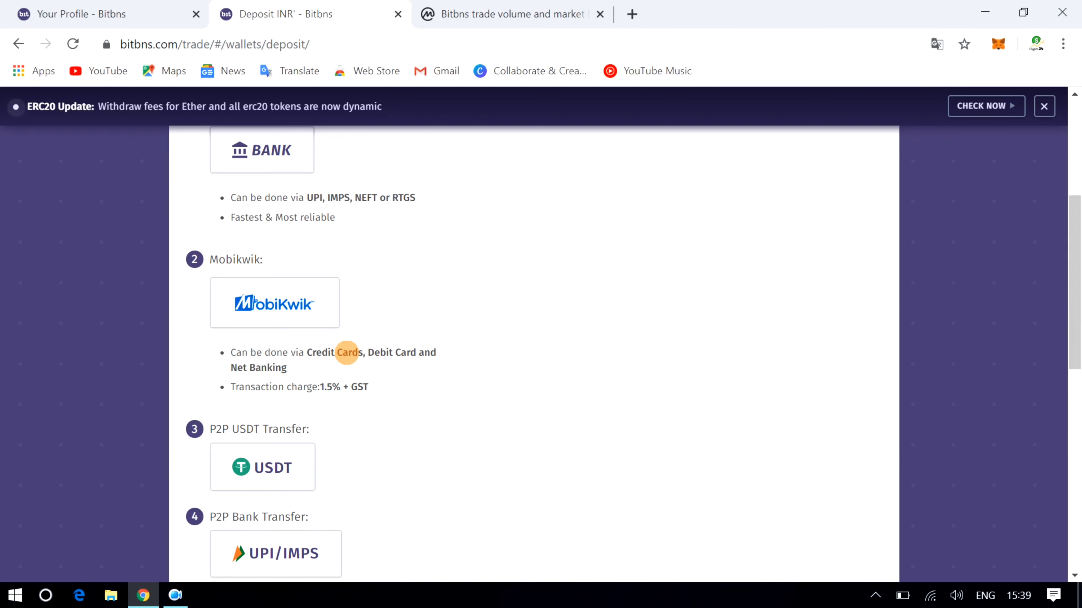
{"action": "scroll", "coordinate": [347, 352], "scroll_direction": "down", "scroll_amount": 2}
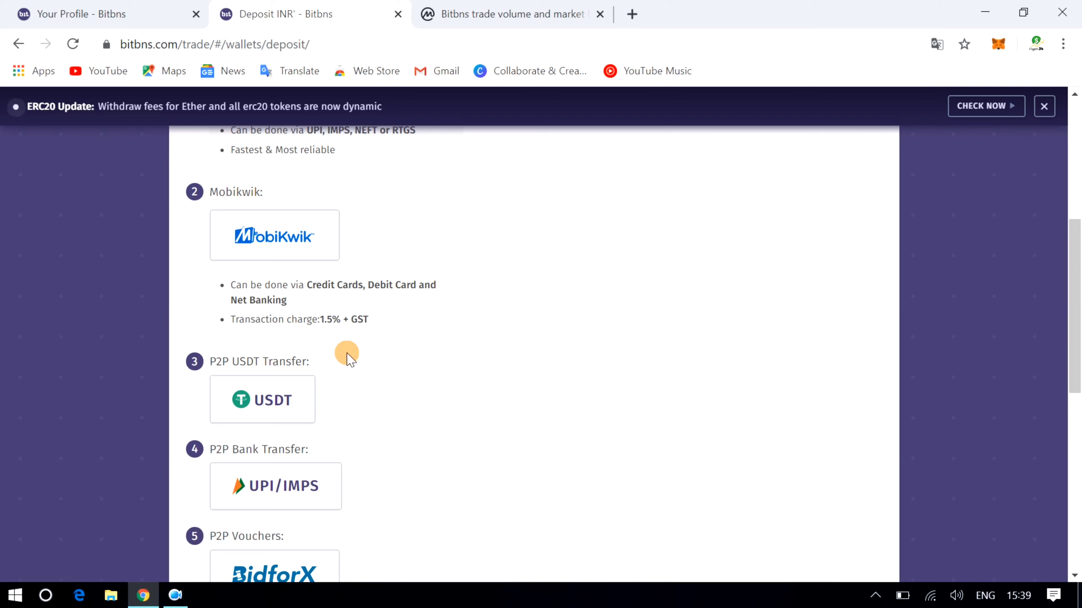
{"action": "scroll", "coordinate": [349, 359], "scroll_direction": "down", "scroll_amount": 2}
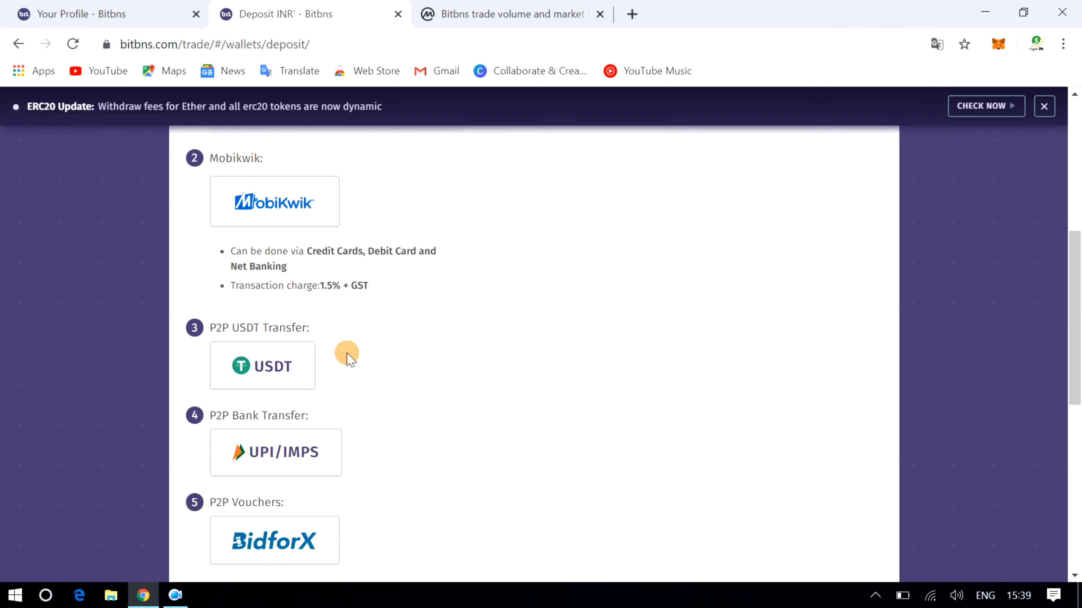
{"action": "scroll", "coordinate": [348, 359], "scroll_direction": "up", "scroll_amount": 1}
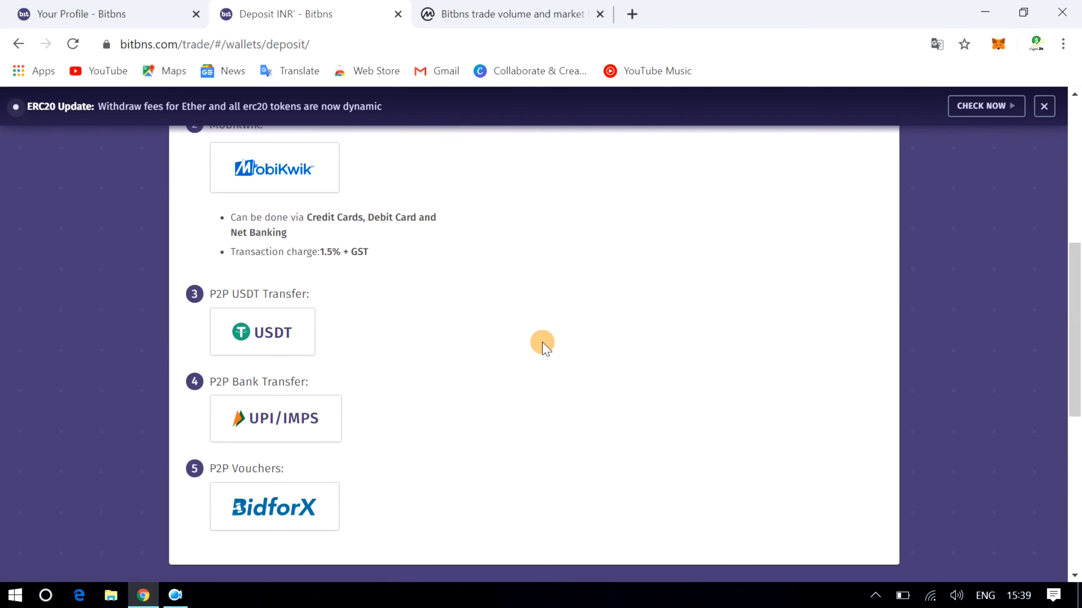
{"action": "scroll", "coordinate": [541, 345], "scroll_direction": "up", "scroll_amount": 4}
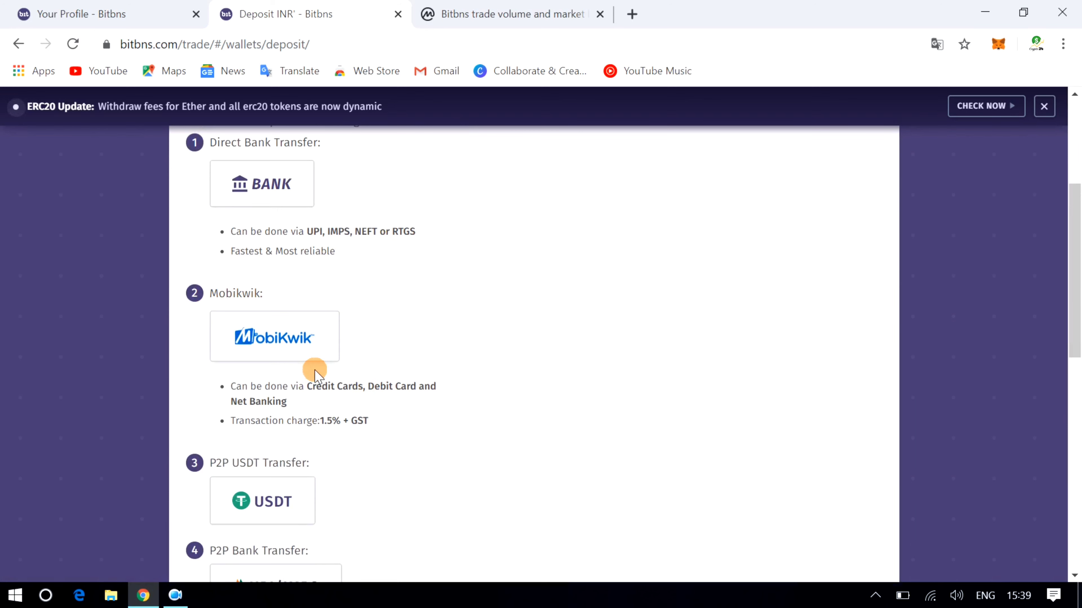
{"action": "triple_click", "coordinate": [421, 385]}
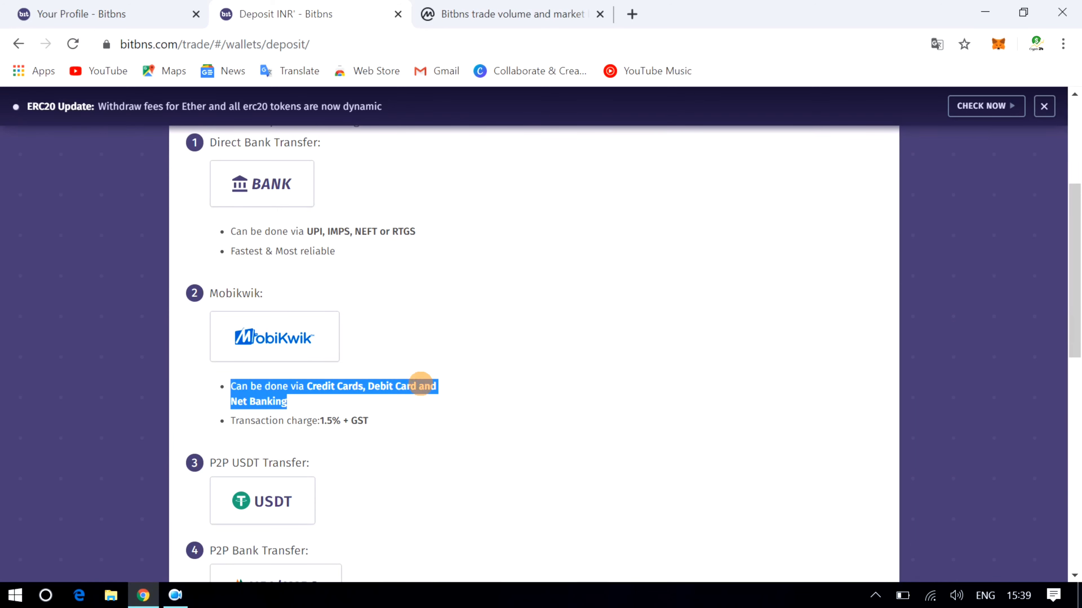
{"action": "left_click", "coordinate": [611, 249]}
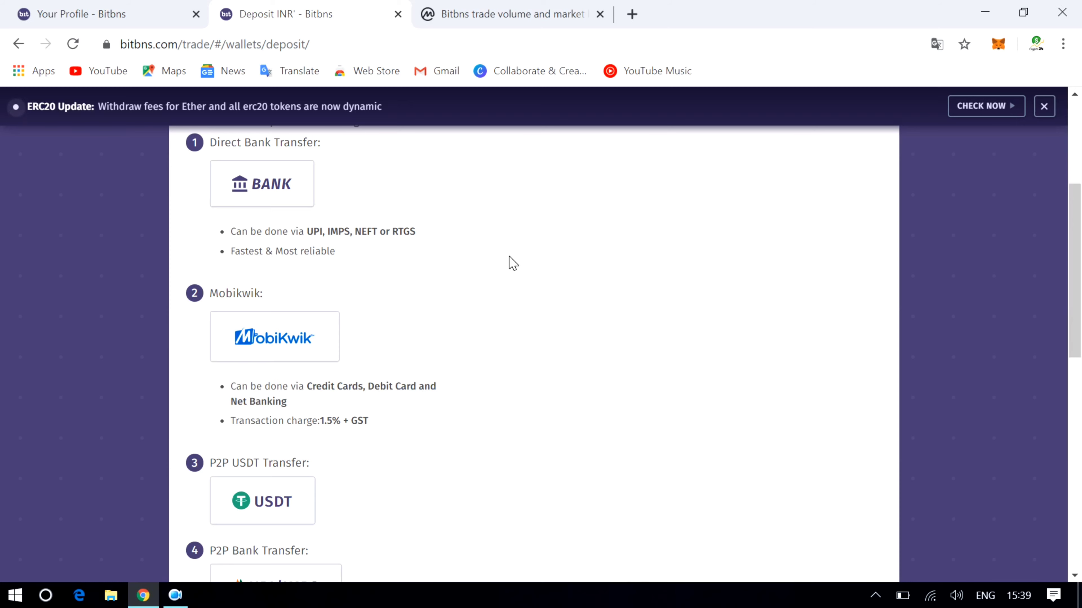
{"action": "left_click", "coordinate": [276, 344]}
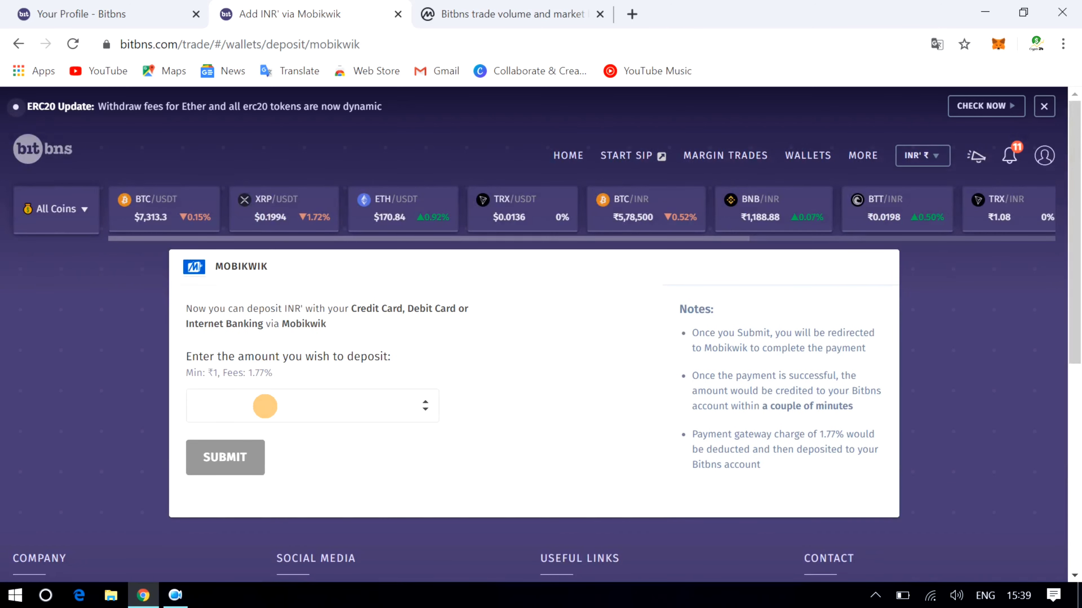
Step: Enter a deposit amount of ₹10 and submit it to go to Mobikwik
{"action": "left_click", "coordinate": [265, 406]}
{"action": "type", "text": "10"}
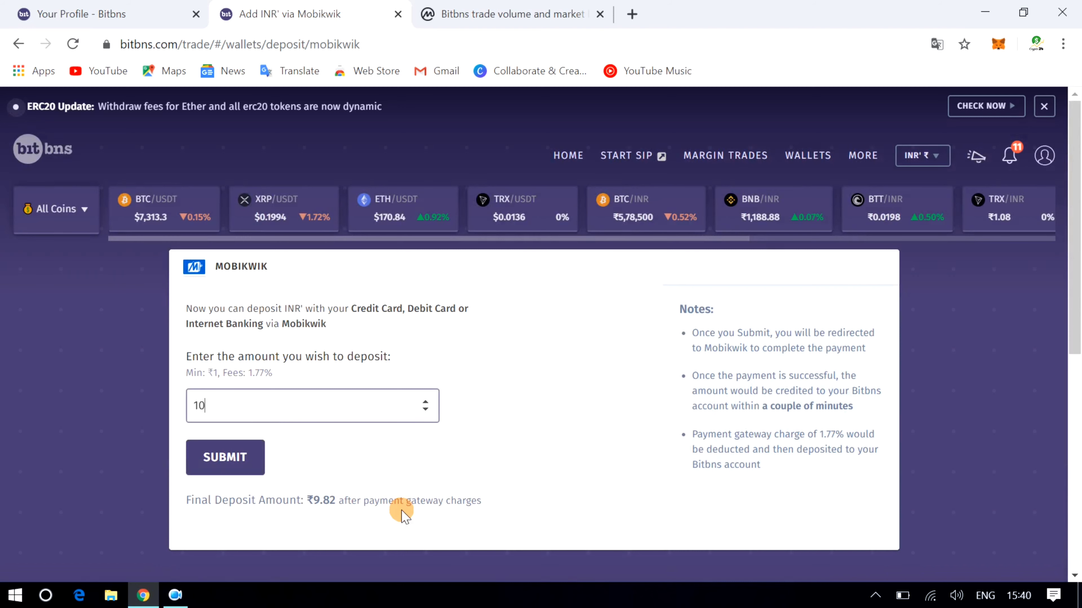
{"action": "type", "text": "00"}
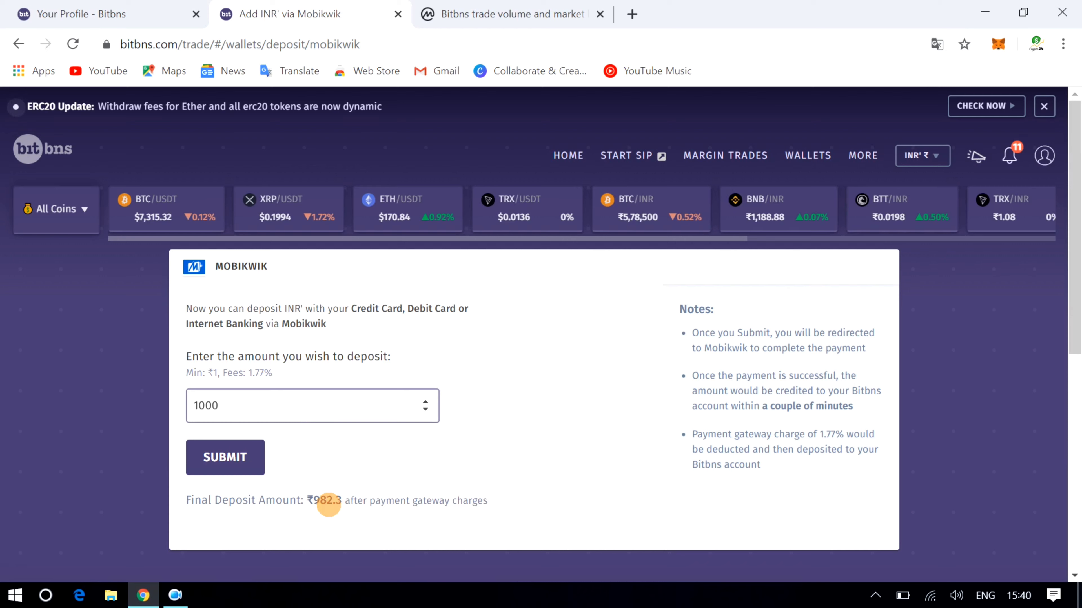
{"action": "double_click", "coordinate": [328, 501]}
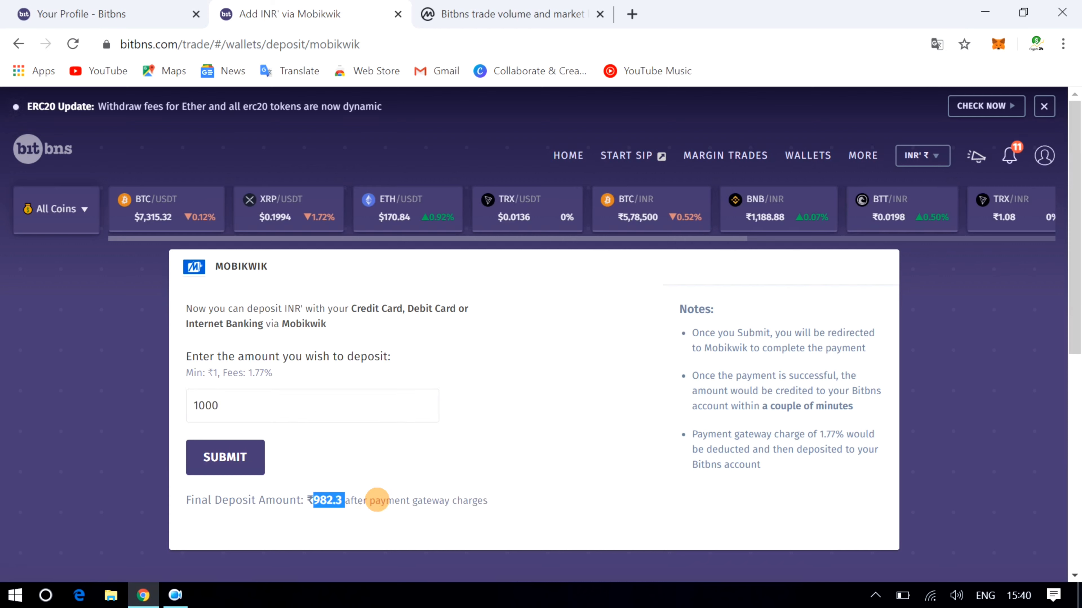
{"action": "left_click", "coordinate": [184, 373]}
{"action": "left_click", "coordinate": [234, 394]}
{"action": "key", "text": "BackSpace"}
{"action": "key", "text": "BackSpace"}
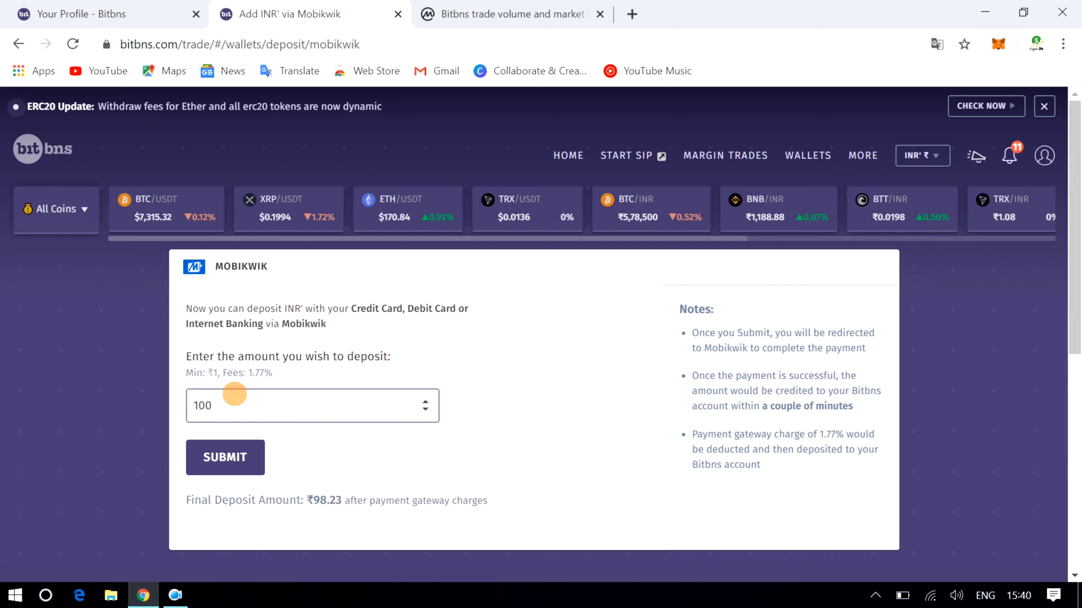
{"action": "left_click", "coordinate": [225, 459]}
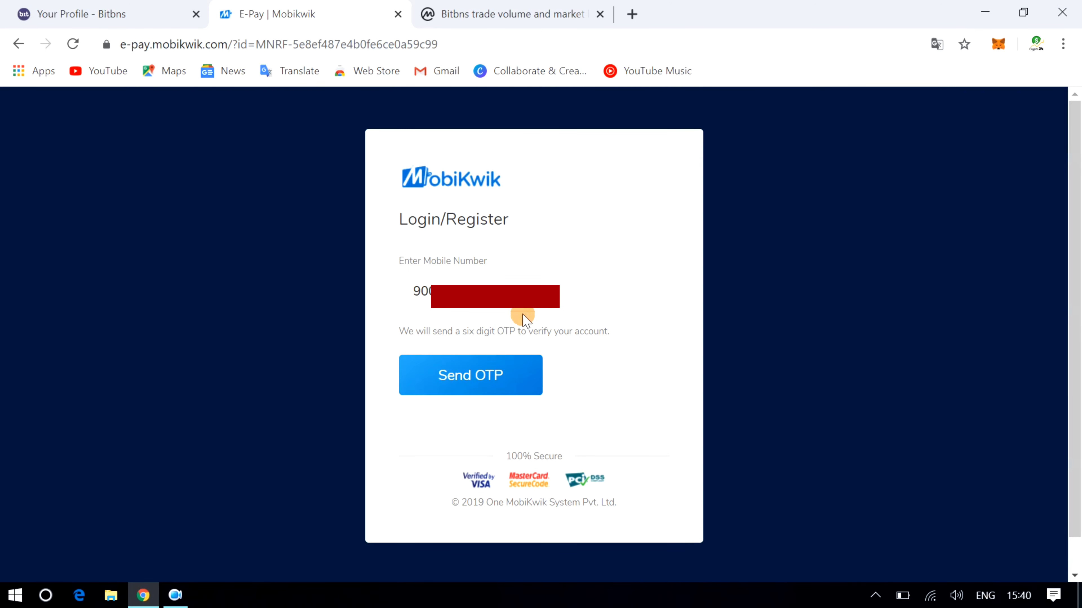
Step: Request an OTP for the mobile number, enter the received code, and log in to Mobikwik
{"action": "left_click", "coordinate": [482, 375]}
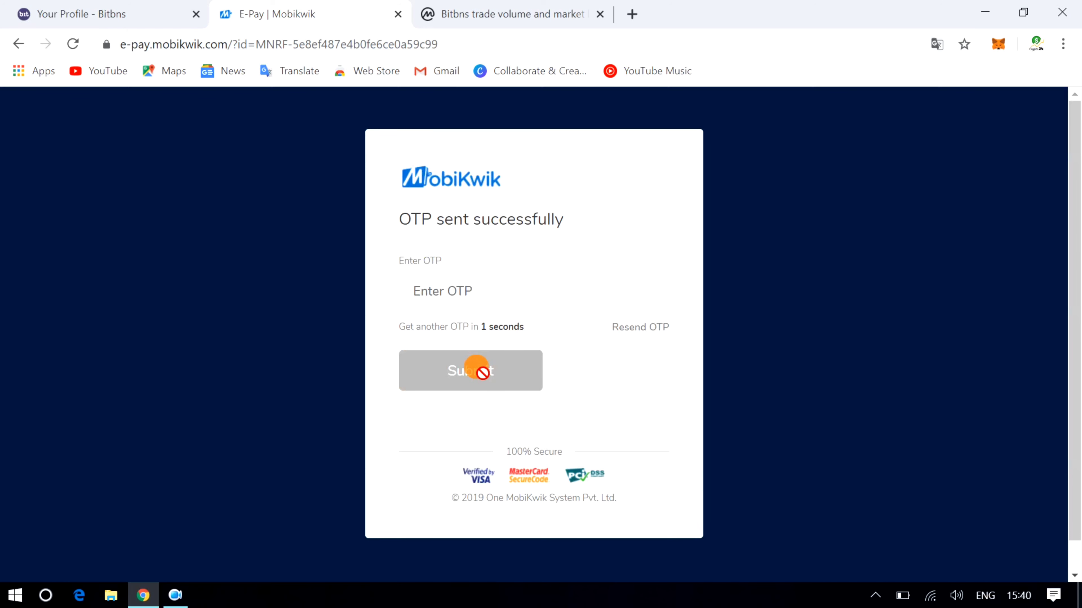
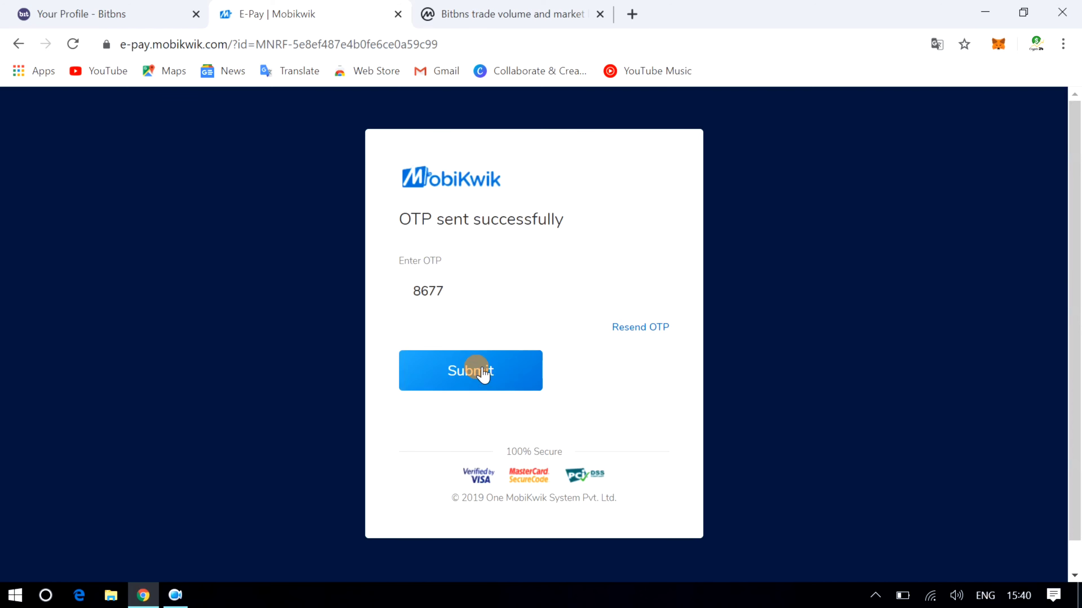
{"action": "left_click", "coordinate": [476, 368]}
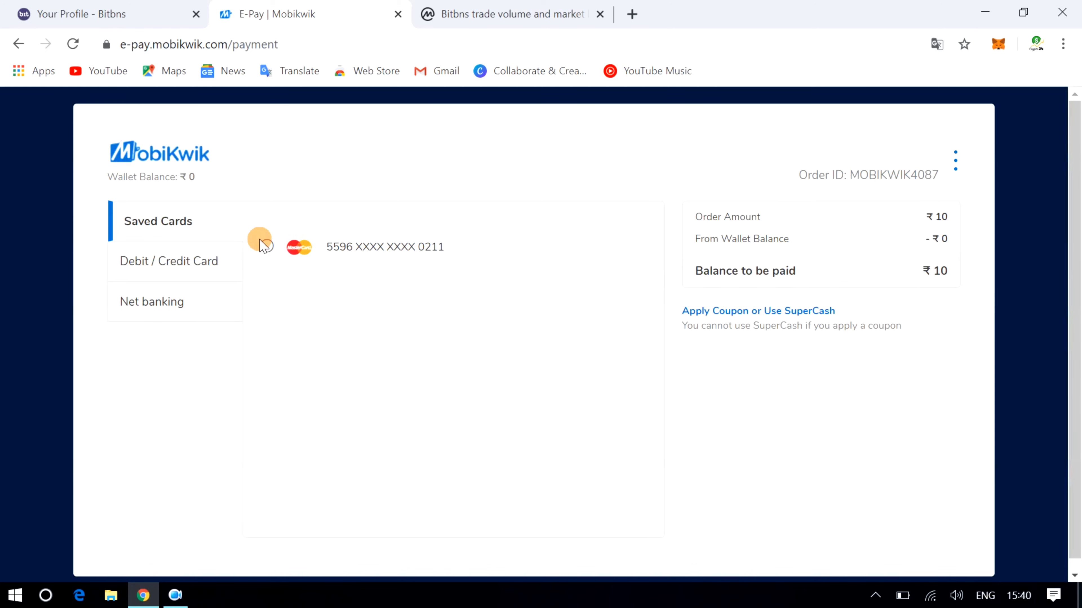
Step: Pay the ₹10 order with the saved Mastercard and its CVV, dismissing the save-password offer
{"action": "left_click", "coordinate": [208, 258]}
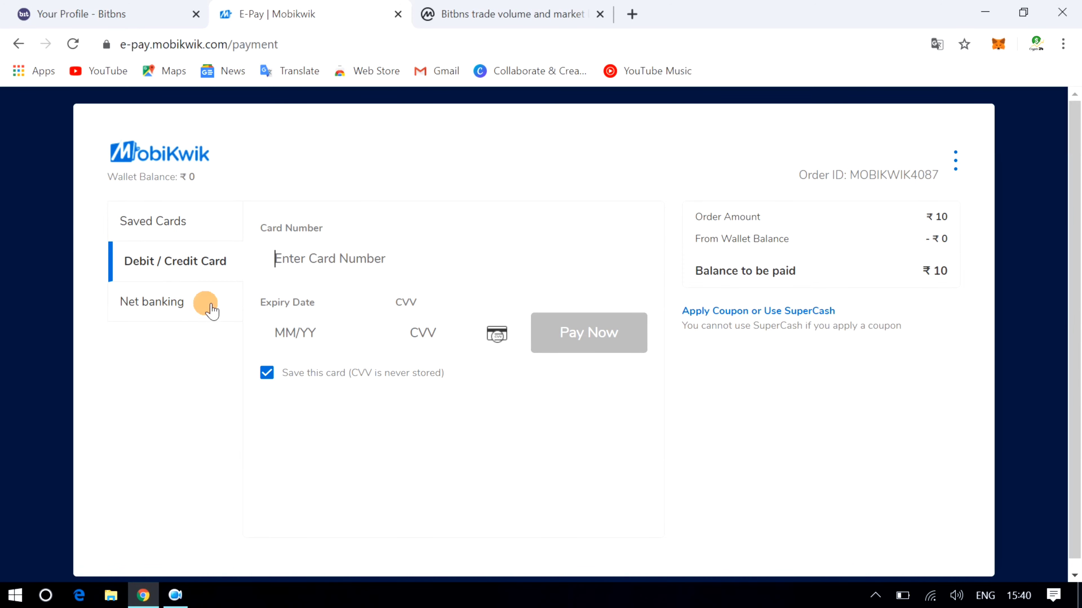
{"action": "left_click", "coordinate": [192, 305]}
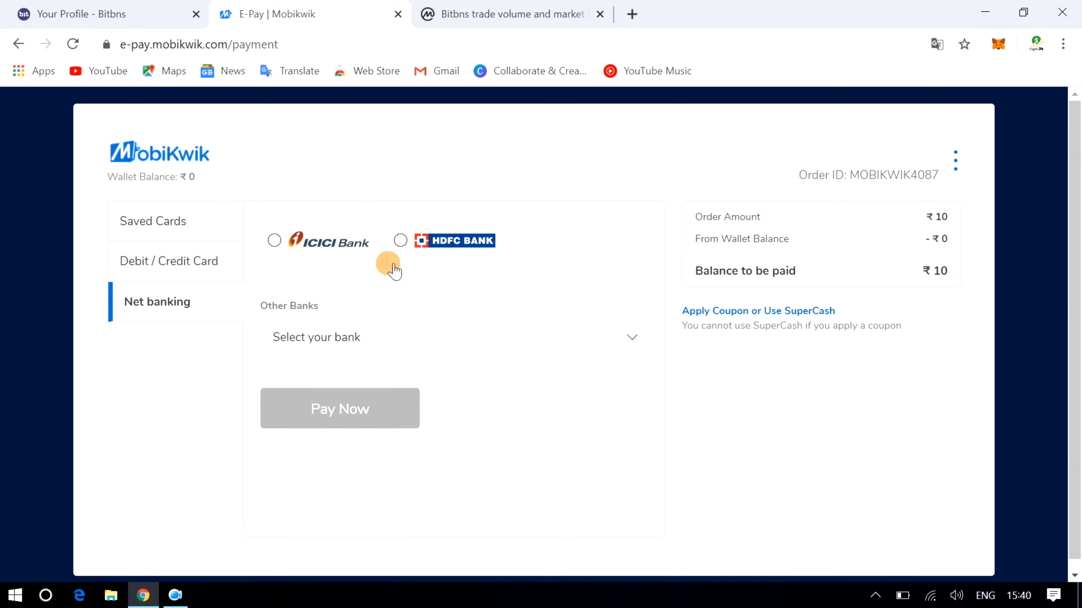
{"action": "left_click", "coordinate": [173, 221]}
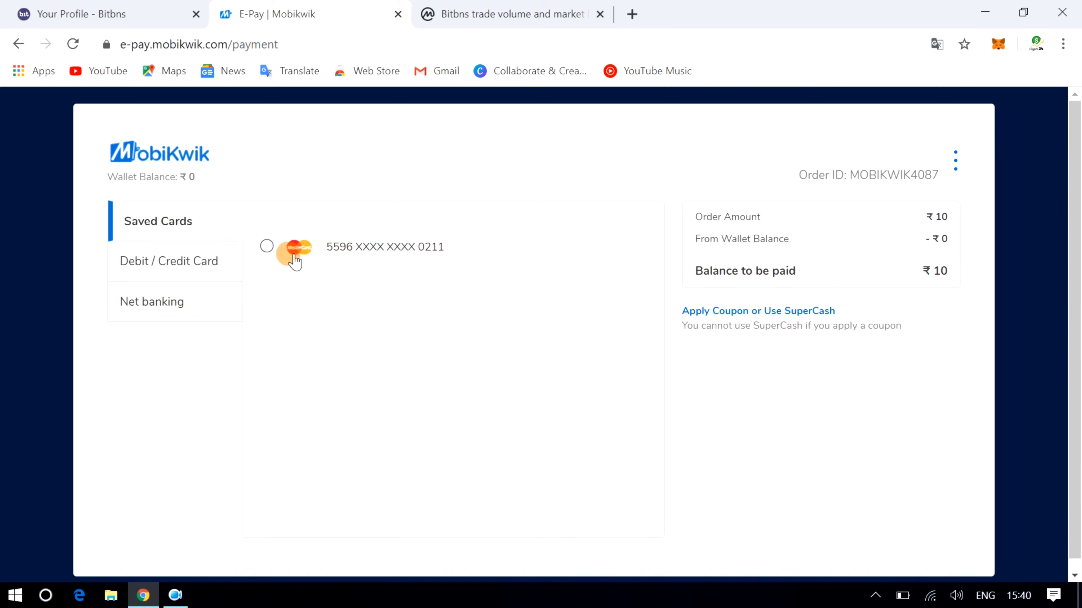
{"action": "left_click", "coordinate": [267, 247]}
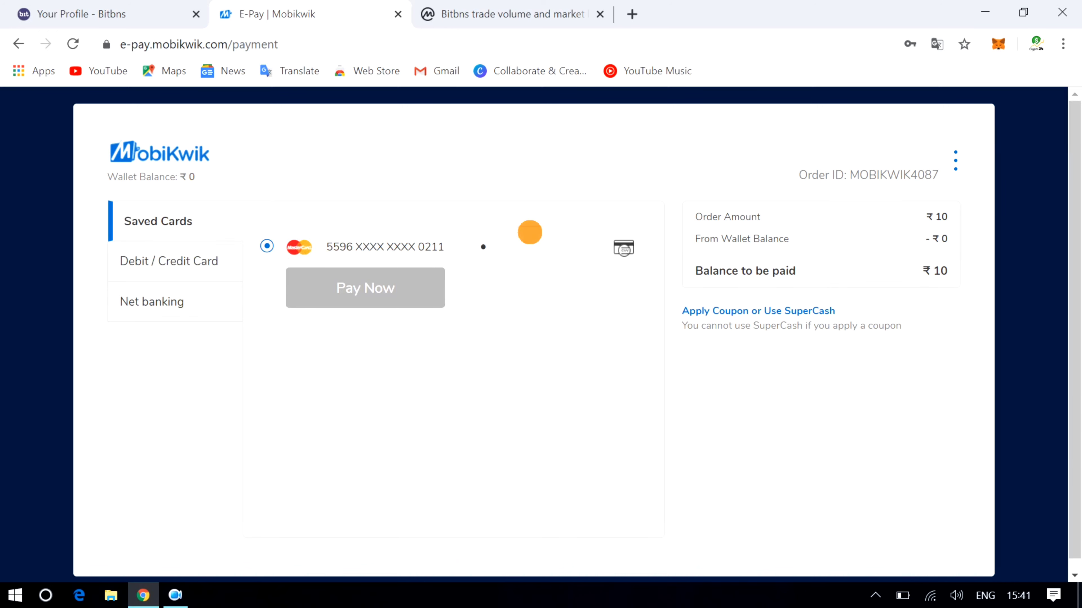
{"action": "type", "text": "•••"}
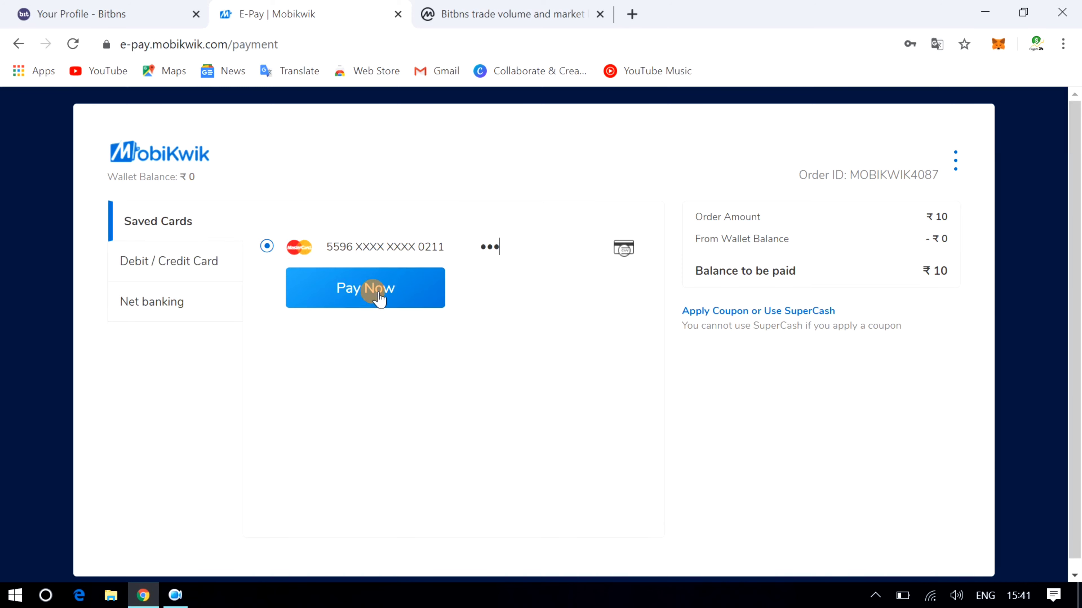
{"action": "left_click", "coordinate": [375, 294]}
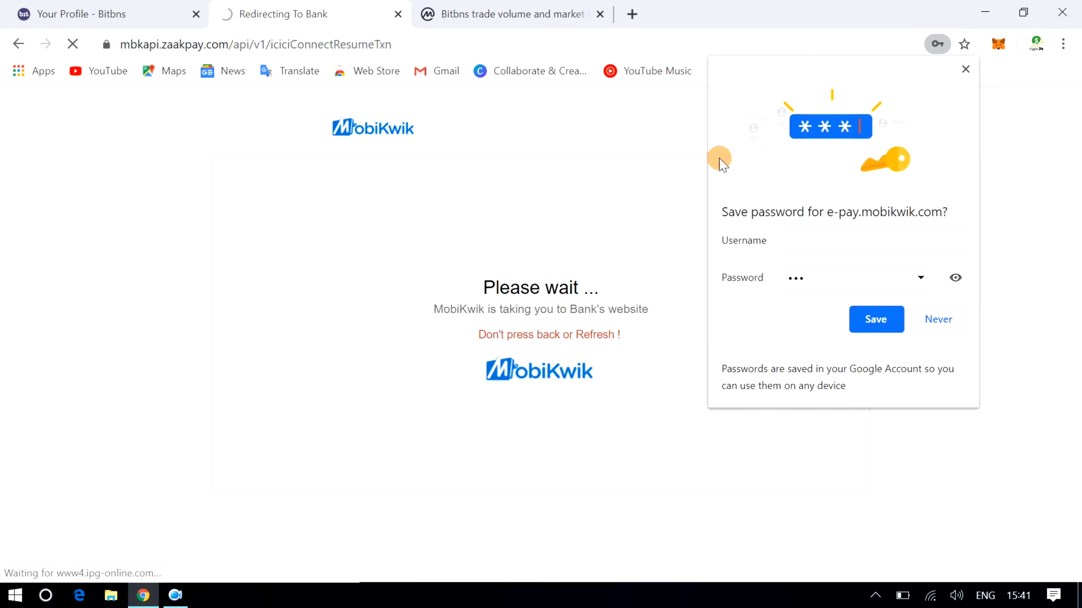
{"action": "left_click", "coordinate": [966, 69]}
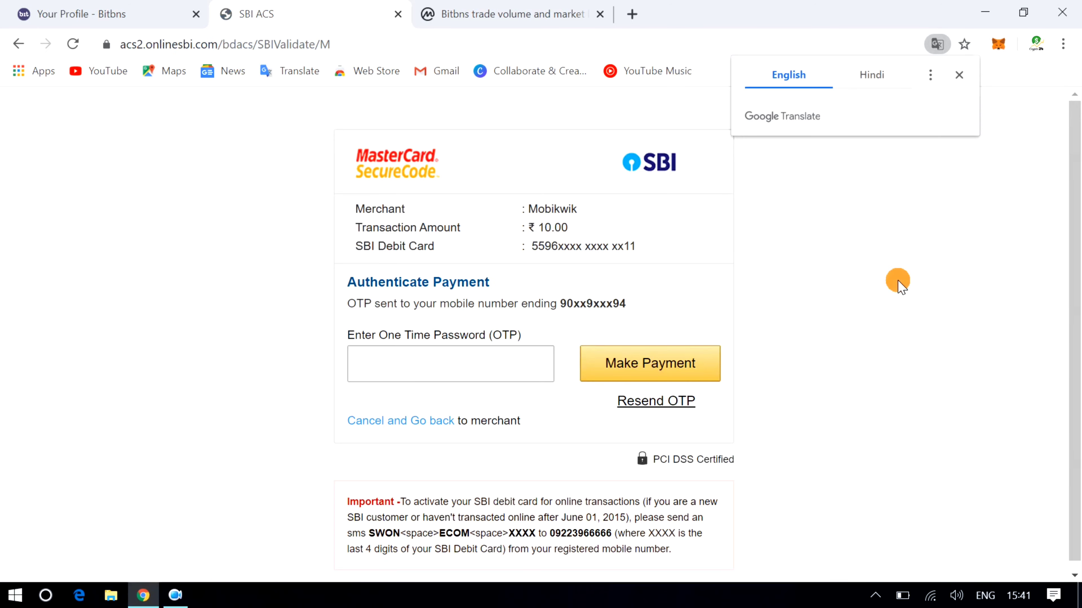
Step: Enter the SMS one-time password on SBI's page and confirm the ₹10.00 payment
{"action": "left_click", "coordinate": [958, 77]}
{"action": "left_click", "coordinate": [393, 368]}
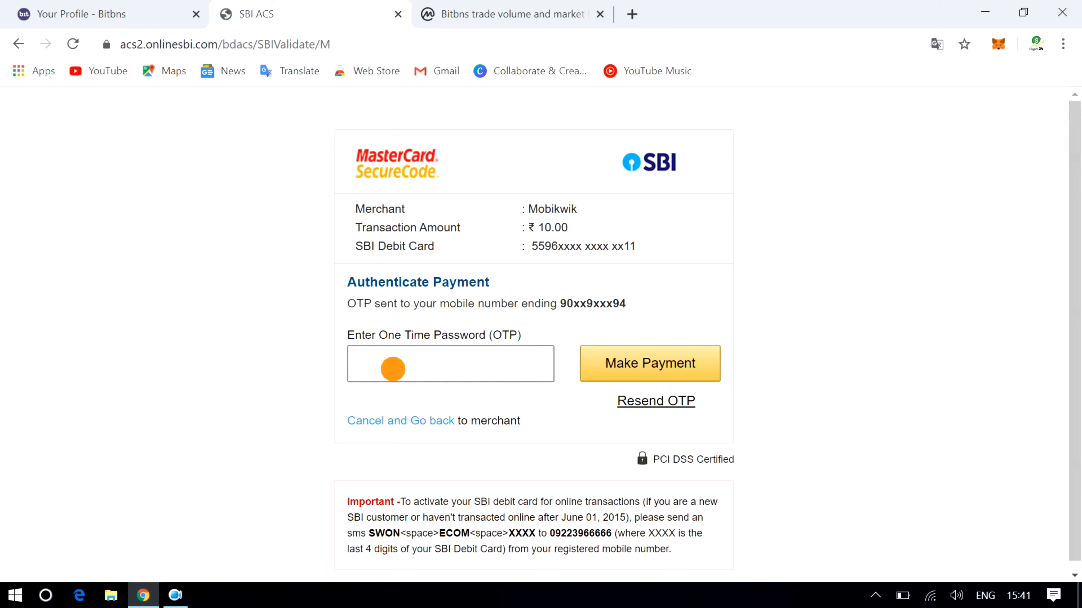
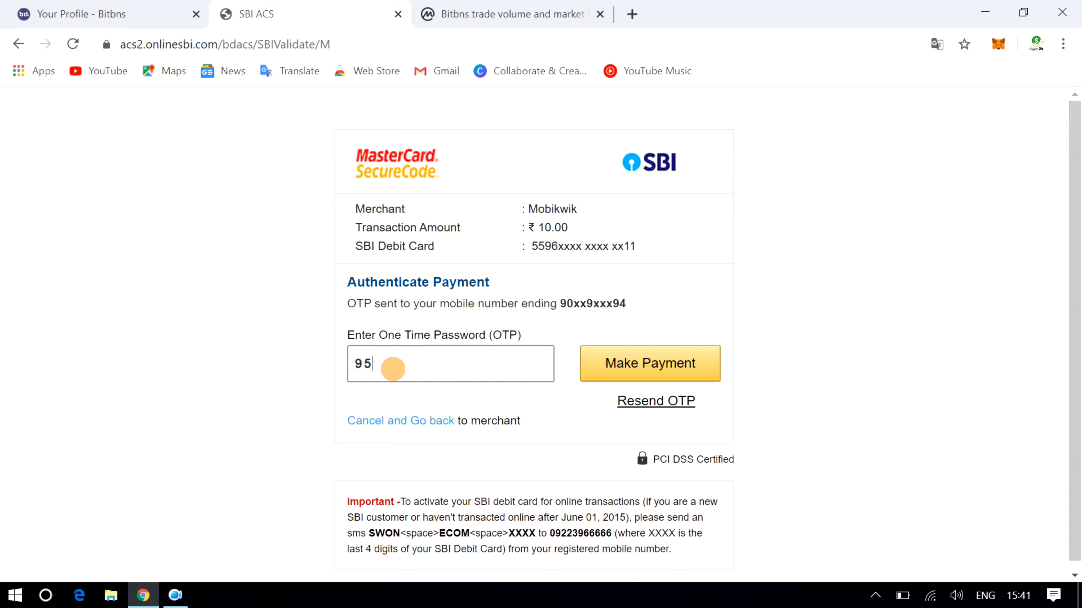
{"action": "left_click", "coordinate": [639, 368]}
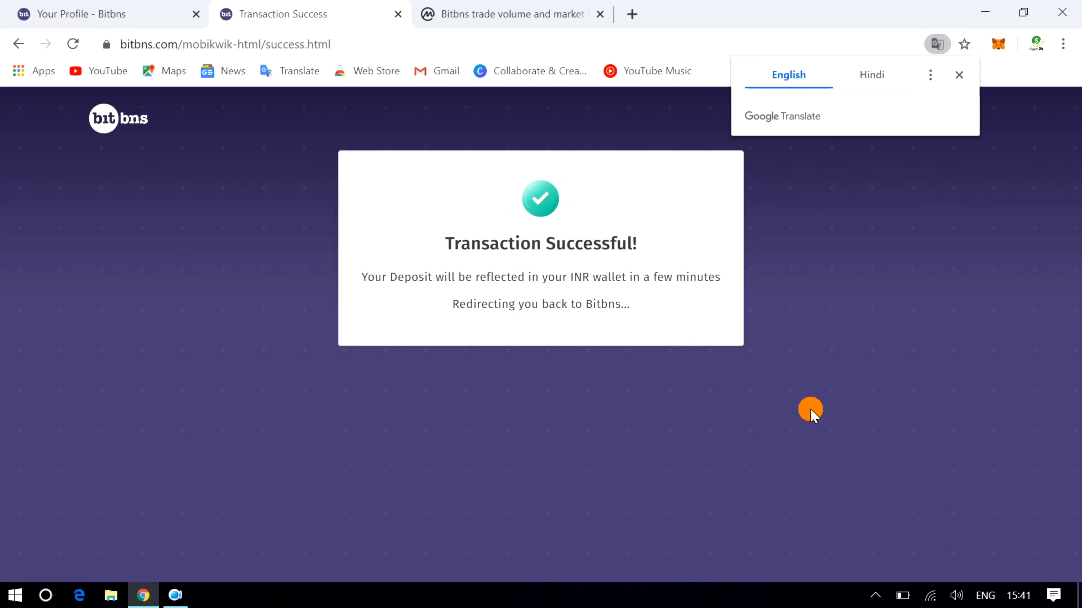
Step: Dismiss the Translate offer and check the ₹21.39 INR balance on the Wallets page
{"action": "left_click", "coordinate": [958, 76]}
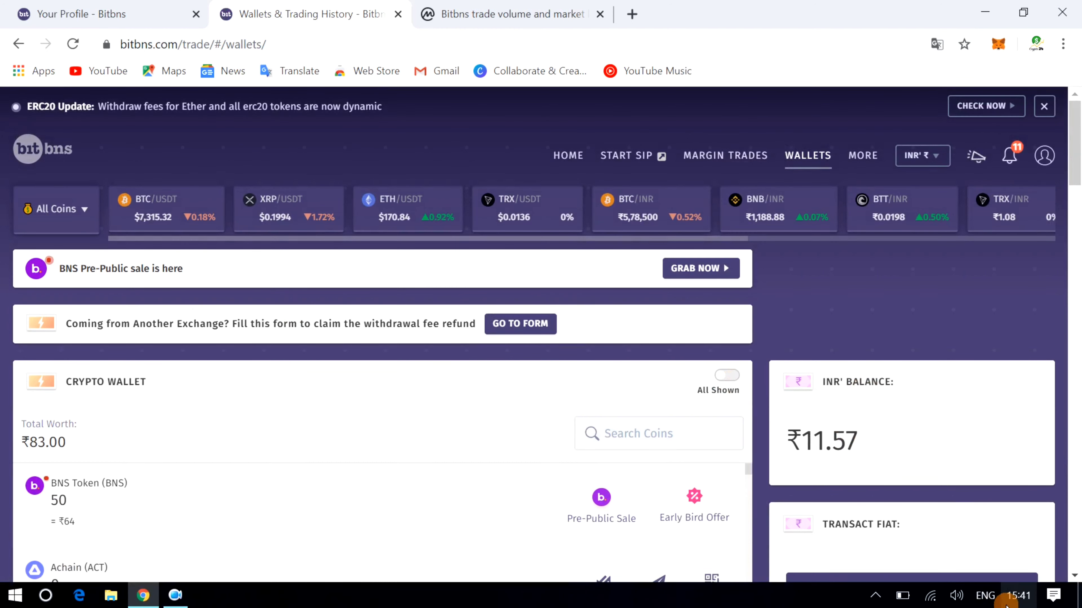
{"action": "mouse_move", "coordinate": [1017, 604]}
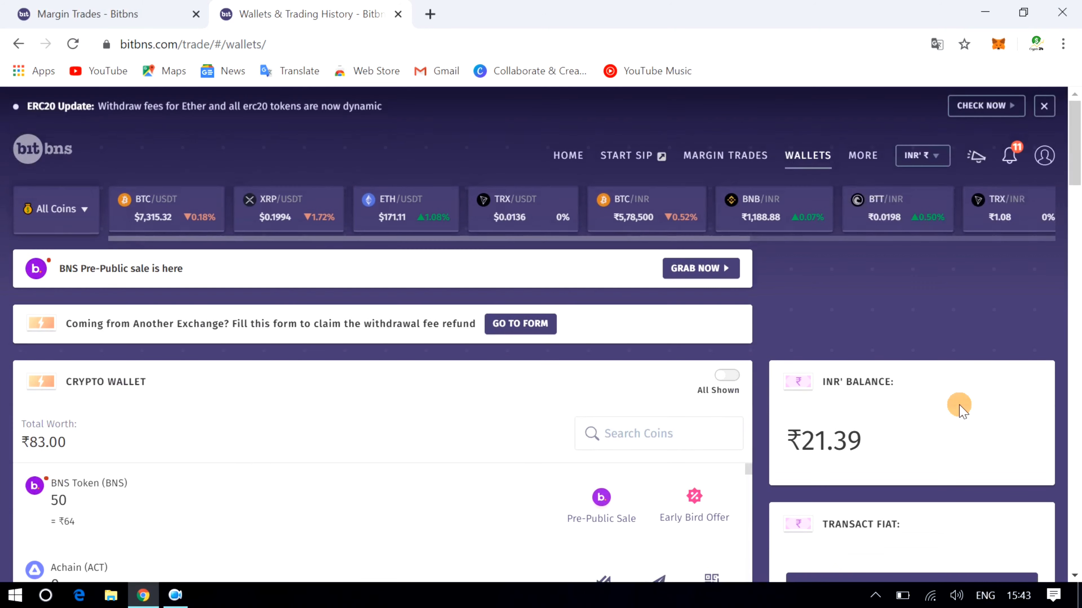
{"action": "left_click", "coordinate": [175, 595]}
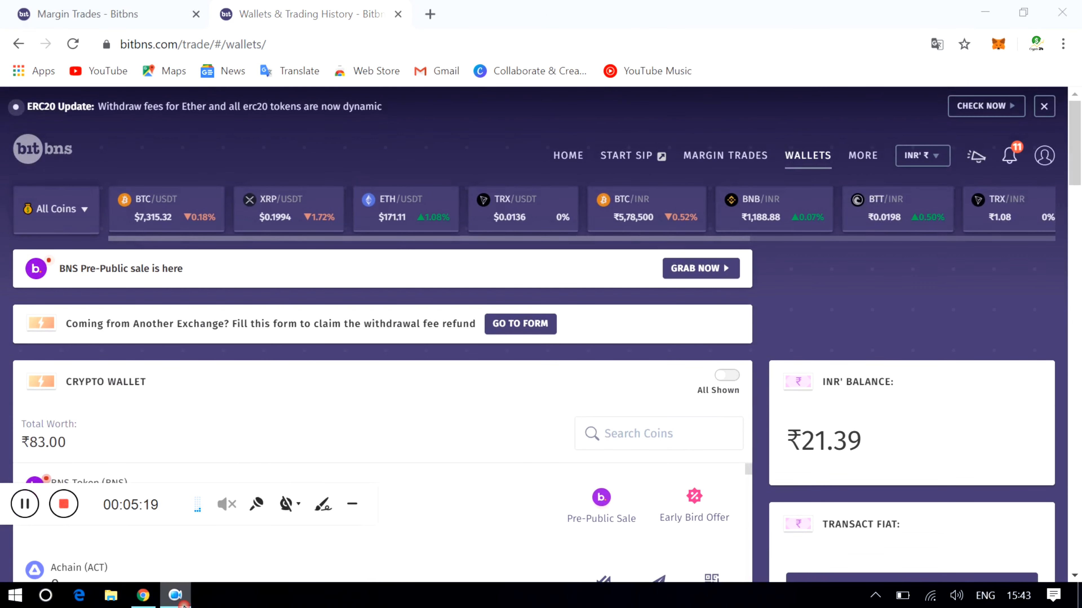
{"action": "left_click", "coordinate": [352, 504]}
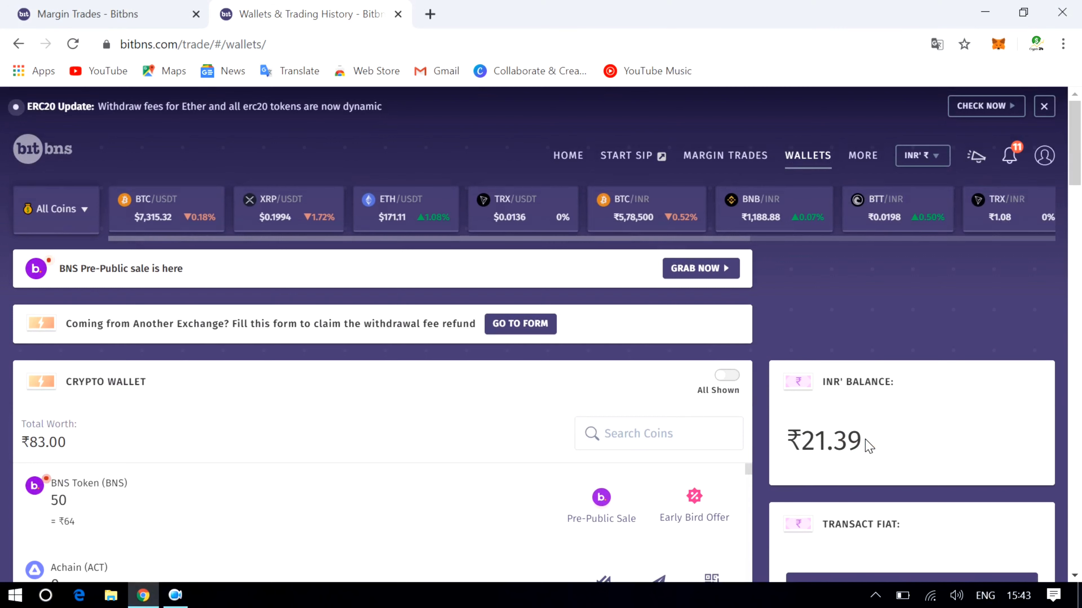
{"action": "mouse_move", "coordinate": [1020, 600]}
{"action": "double_click", "coordinate": [816, 431]}
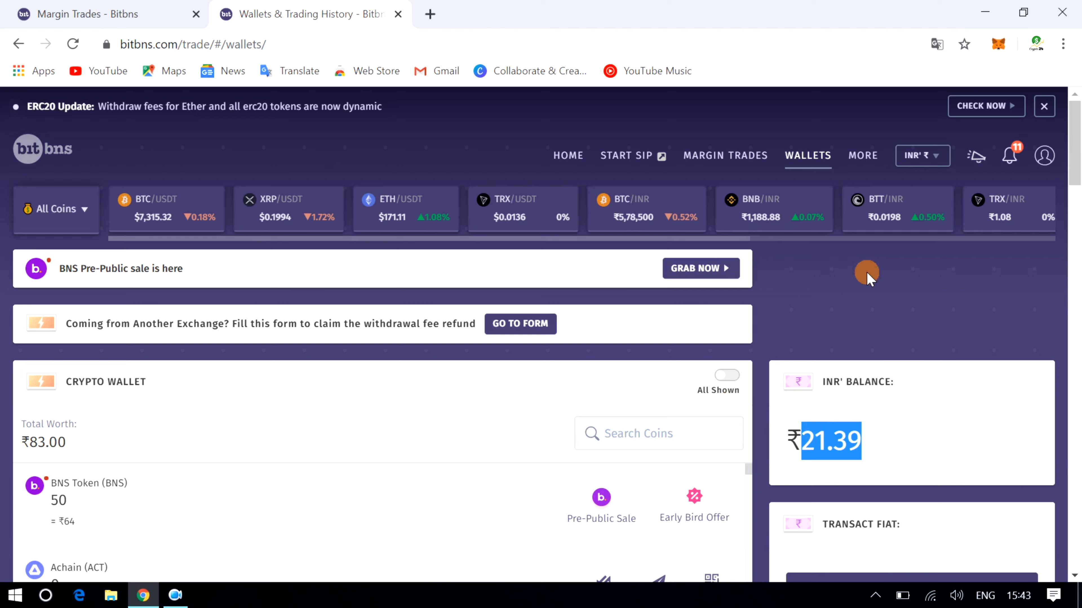
{"action": "left_click", "coordinate": [895, 452]}
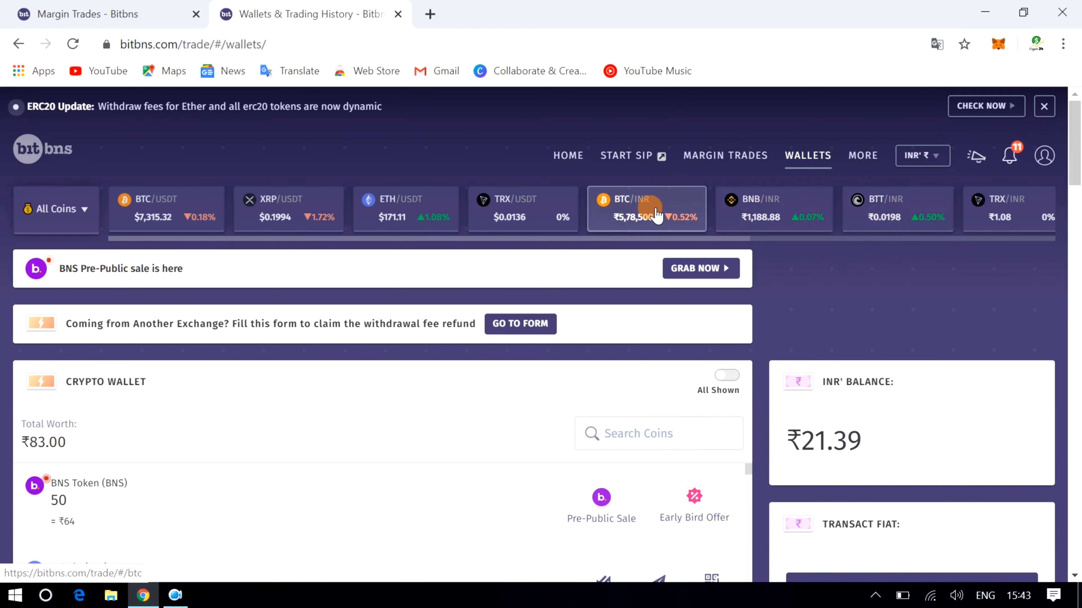
Step: Place a BTC/INR limit buy of 0.00003687 BTC at ₹578500 using the full ₹21.39
{"action": "left_click", "coordinate": [632, 205]}
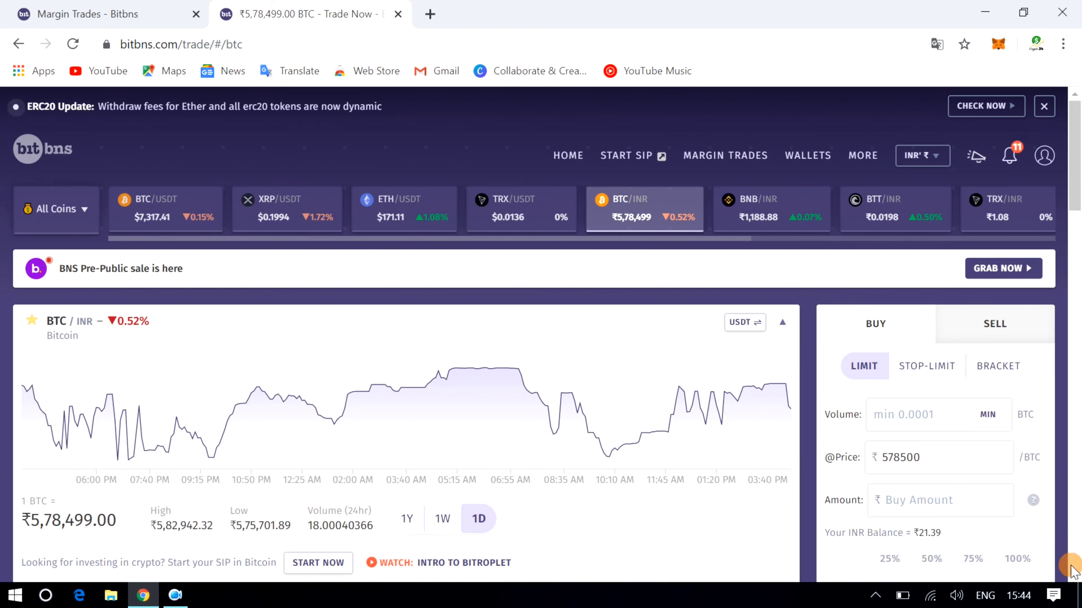
{"action": "scroll", "coordinate": [1075, 583], "scroll_direction": "down", "scroll_amount": 3}
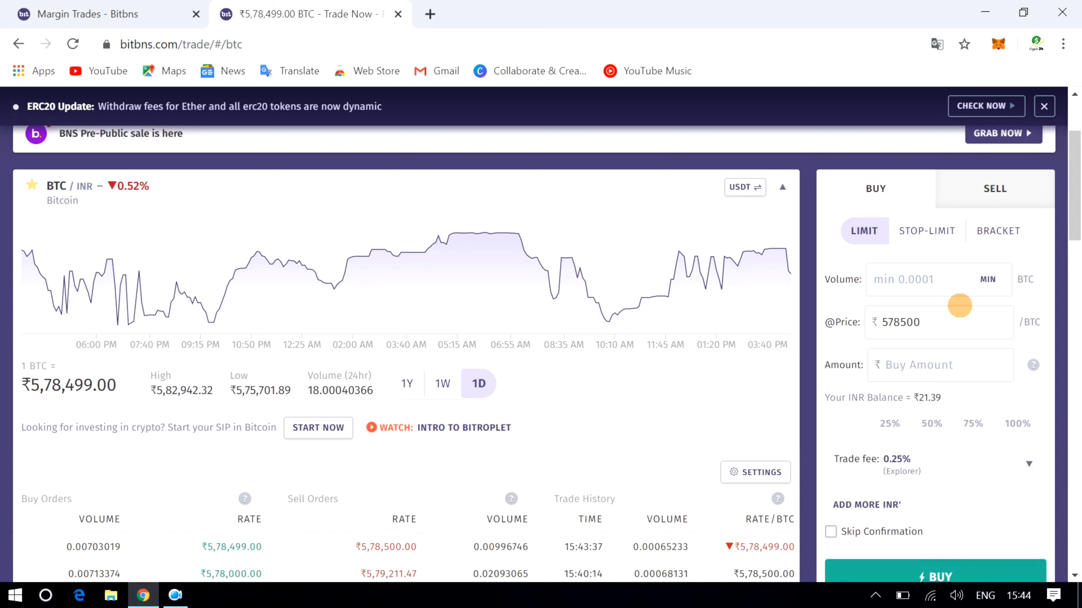
{"action": "left_click", "coordinate": [386, 549]}
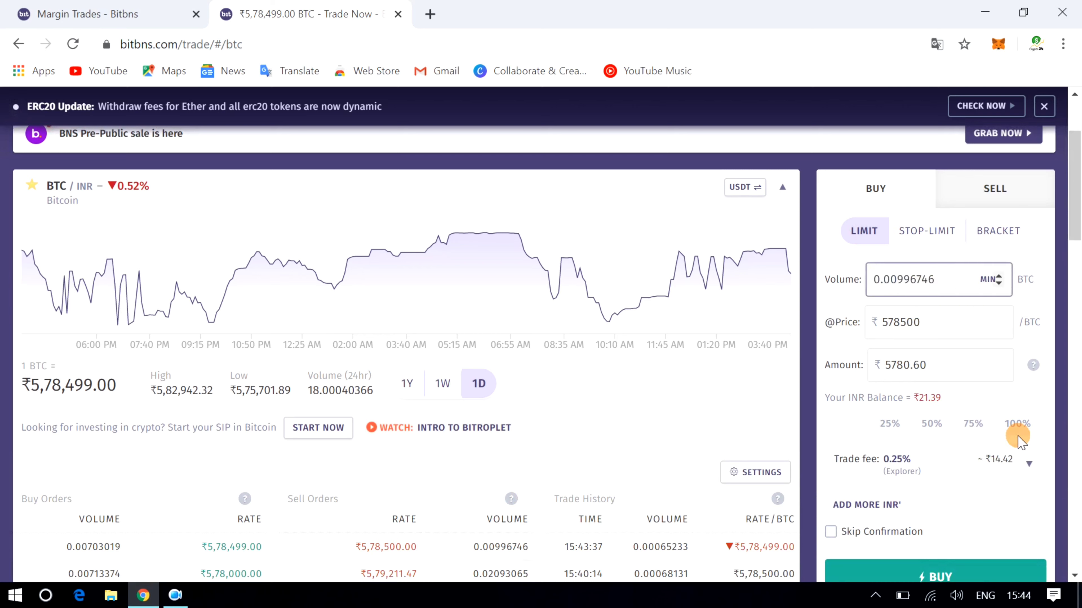
{"action": "left_click", "coordinate": [1032, 423]}
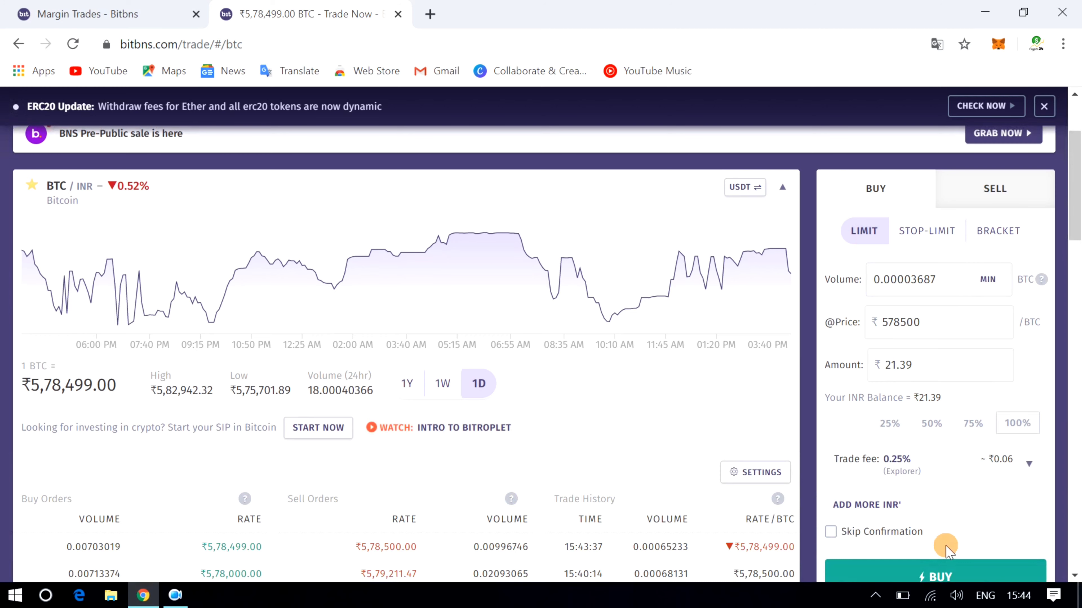
{"action": "left_click", "coordinate": [930, 566]}
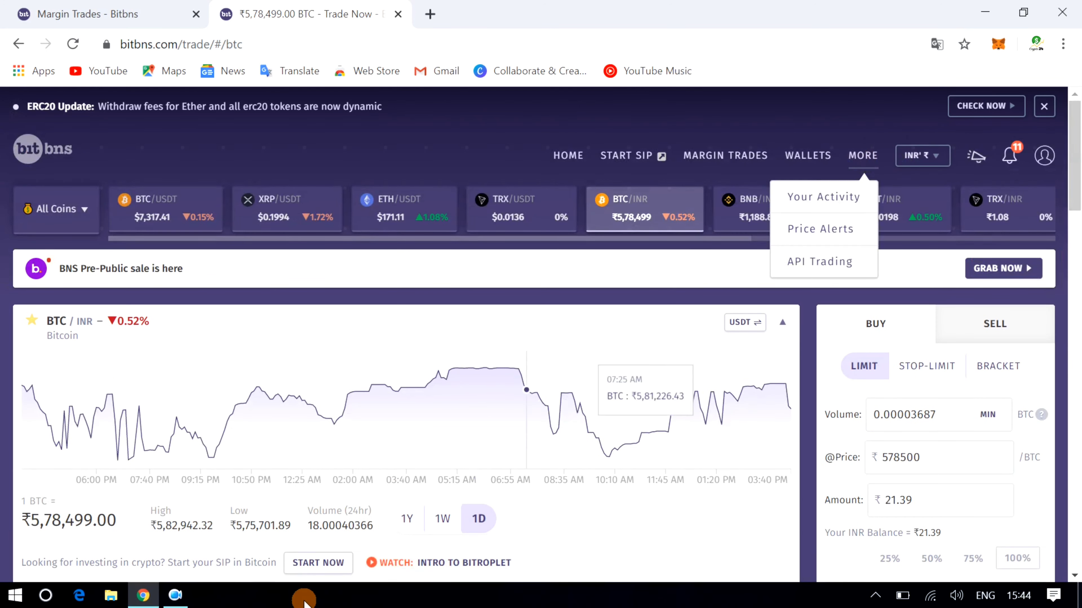
Step: Open the Withdraw INR page and scroll through its withdrawal options
{"action": "left_click", "coordinate": [563, 503]}
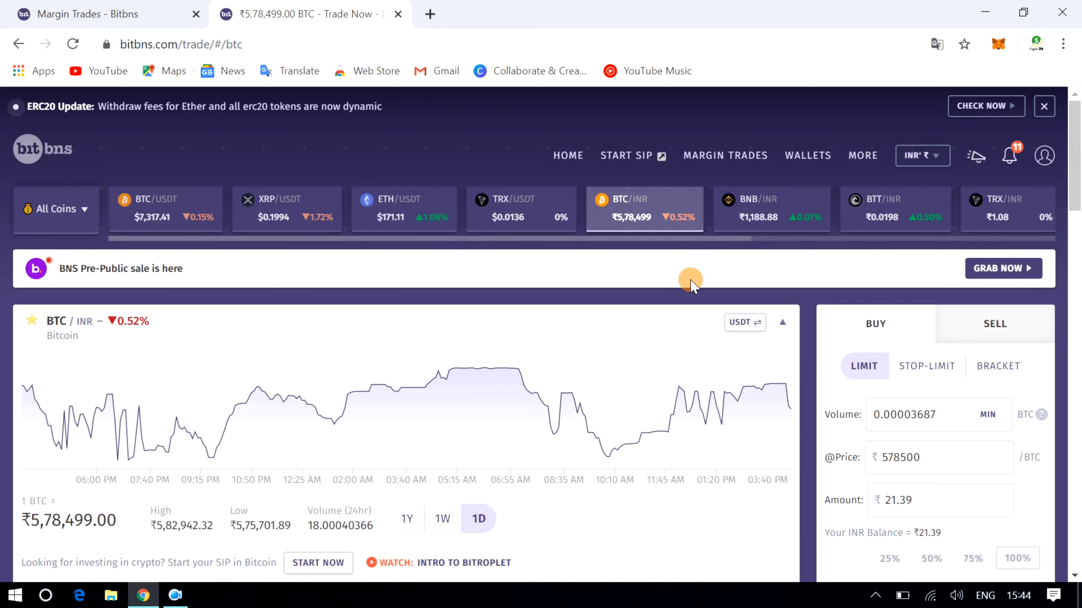
{"action": "mouse_move", "coordinate": [806, 157]}
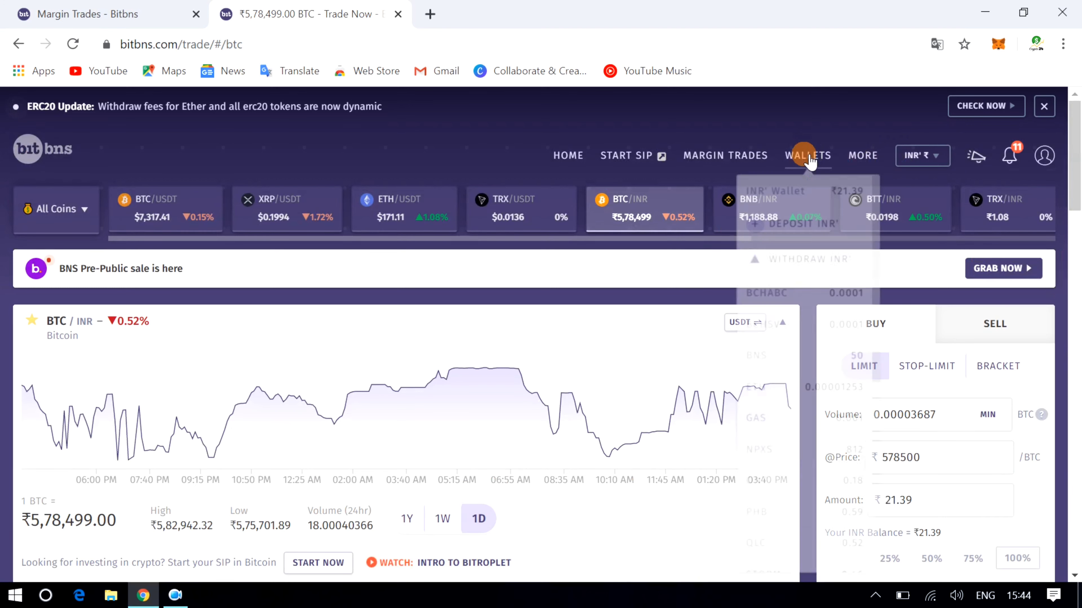
{"action": "left_click", "coordinate": [792, 267]}
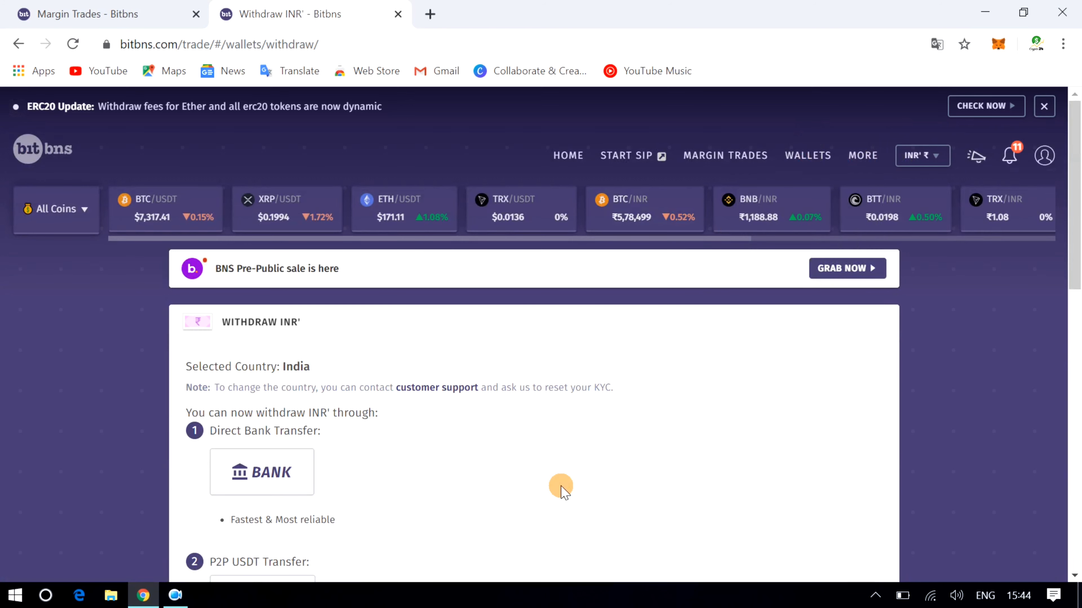
{"action": "left_click", "coordinate": [1074, 576]}
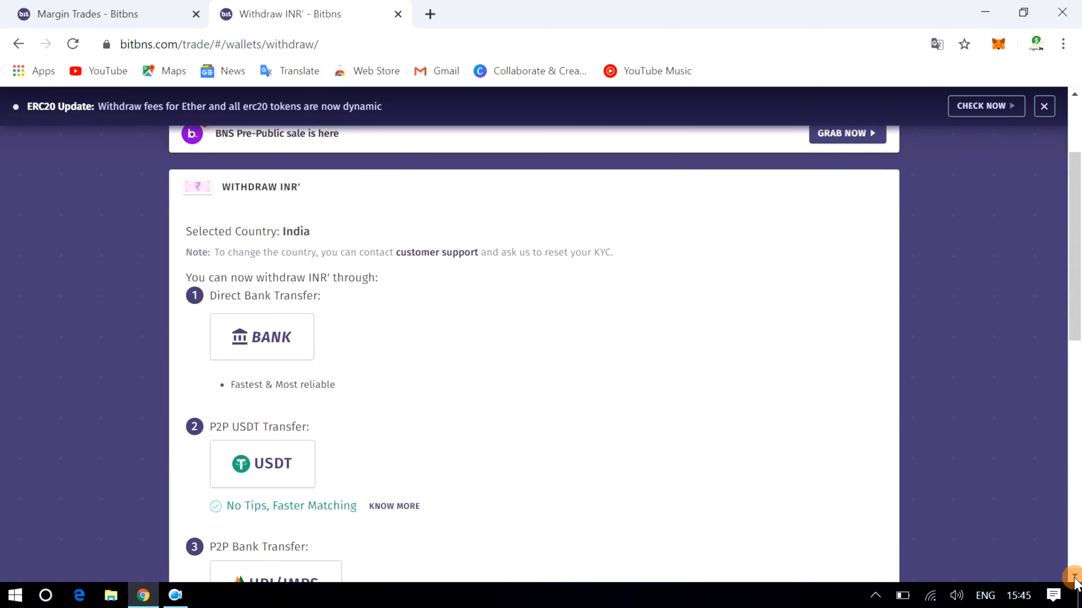
{"action": "scroll", "coordinate": [1074, 581], "scroll_direction": "down", "scroll_amount": 2}
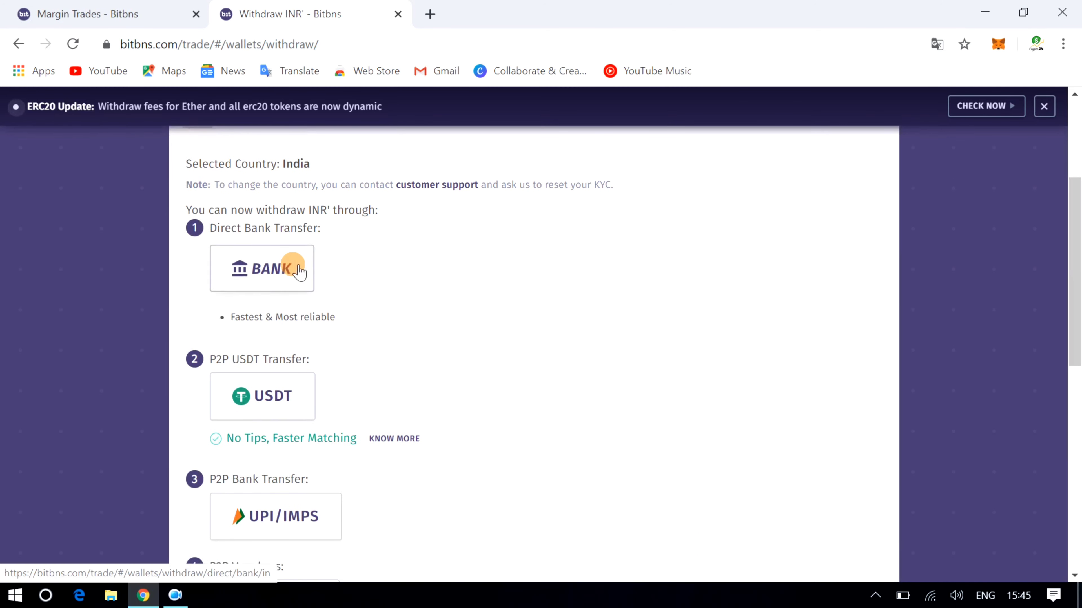
{"action": "scroll", "coordinate": [520, 322], "scroll_direction": "down", "scroll_amount": 3}
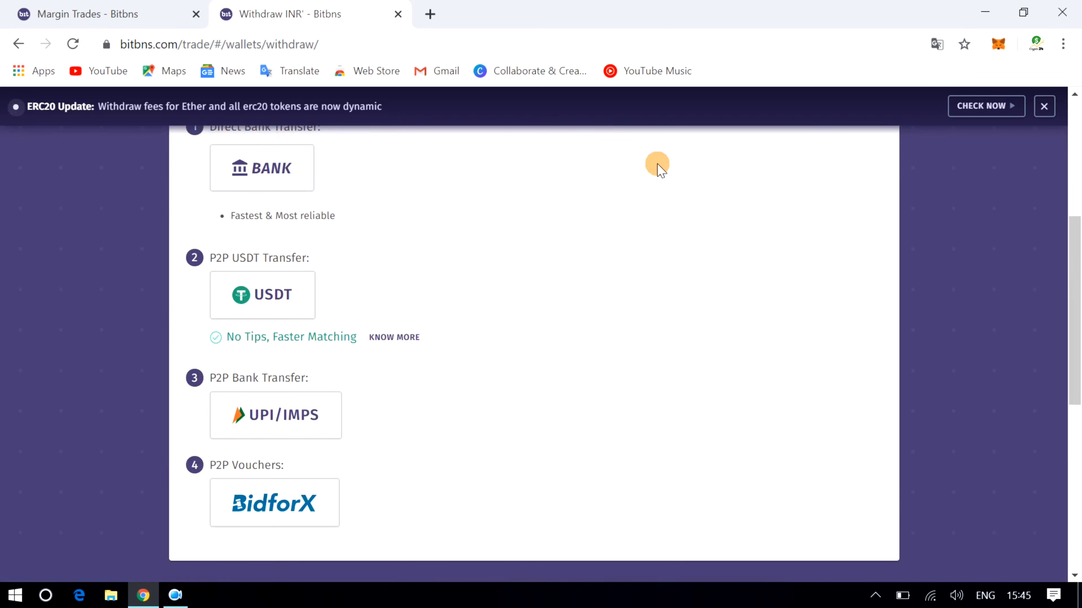
{"action": "scroll", "coordinate": [659, 168], "scroll_direction": "up", "scroll_amount": 1}
{"action": "scroll", "coordinate": [657, 166], "scroll_direction": "up", "scroll_amount": 2}
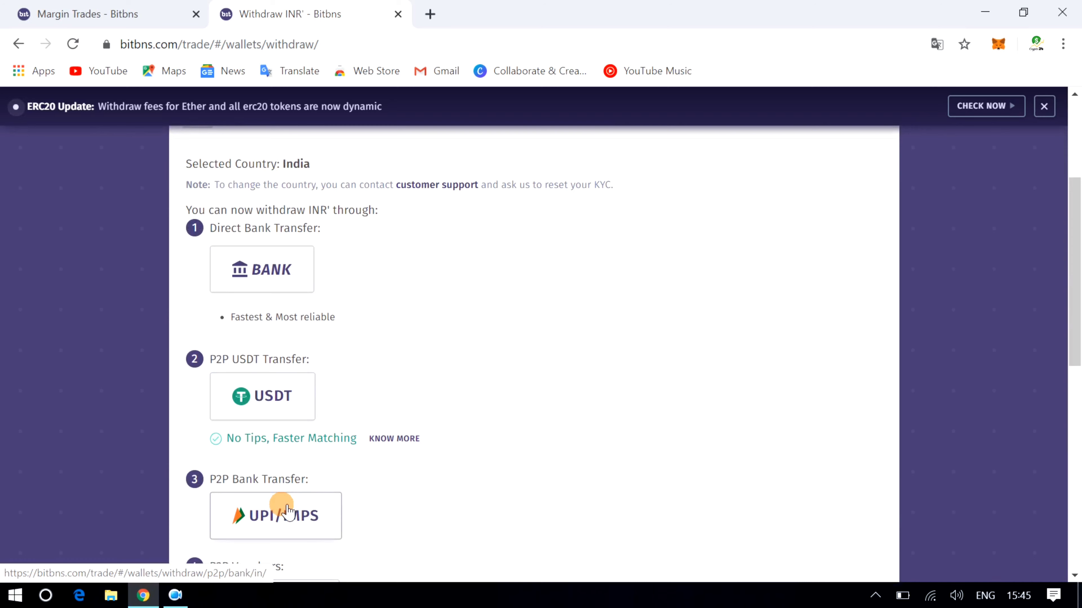
Step: Review the direct bank withdrawal form, then bring up the Margin Trades page
{"action": "left_click", "coordinate": [273, 277]}
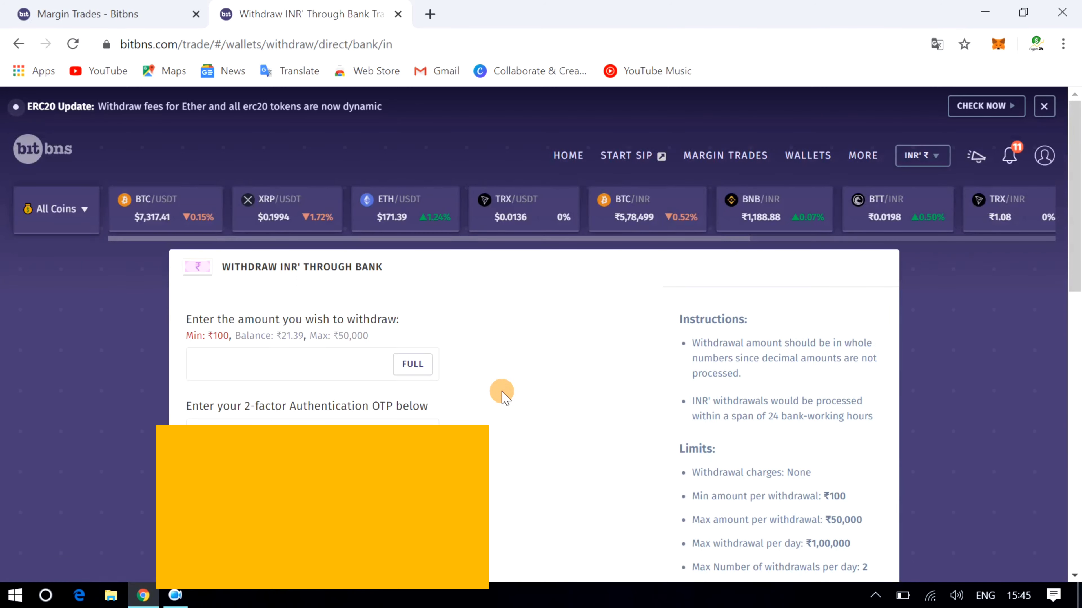
{"action": "scroll", "coordinate": [501, 394], "scroll_direction": "down", "scroll_amount": 3}
{"action": "scroll", "coordinate": [501, 394], "scroll_direction": "up", "scroll_amount": 2}
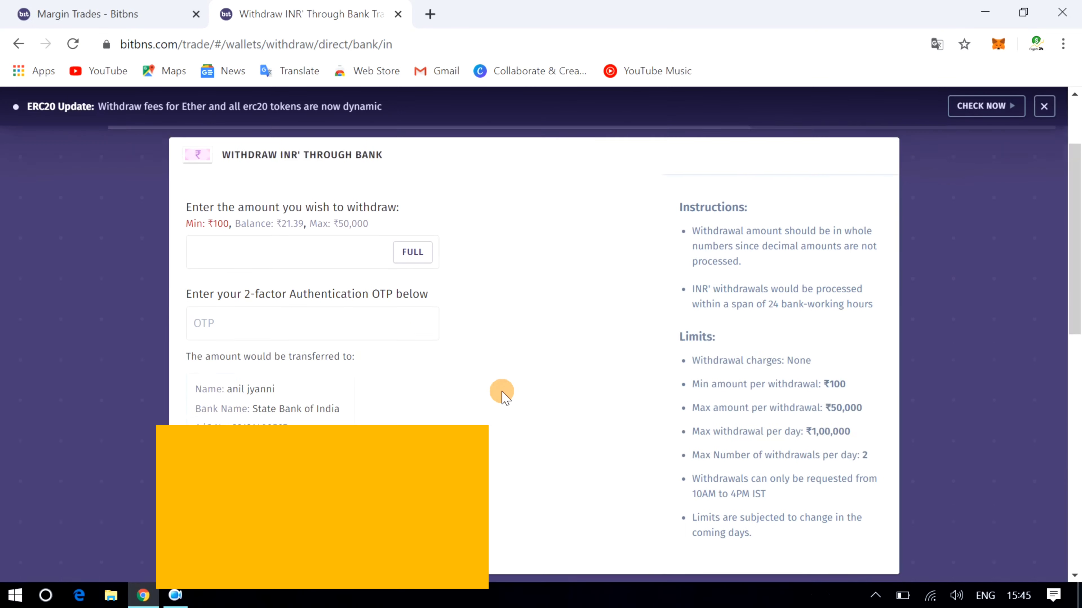
{"action": "scroll", "coordinate": [502, 394], "scroll_direction": "up", "scroll_amount": 2}
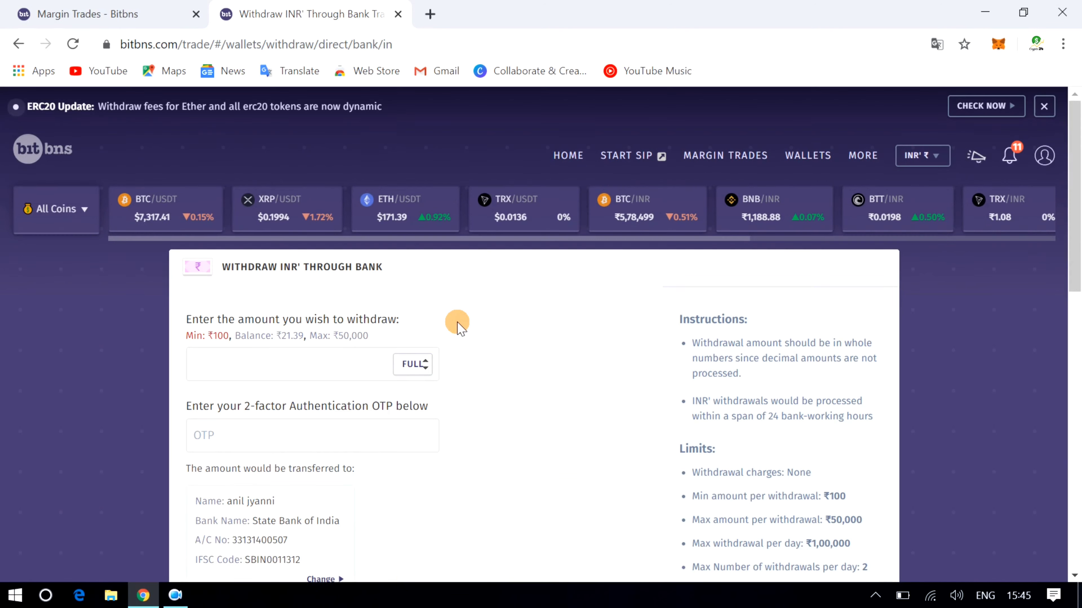
{"action": "key", "text": "alt+Left"}
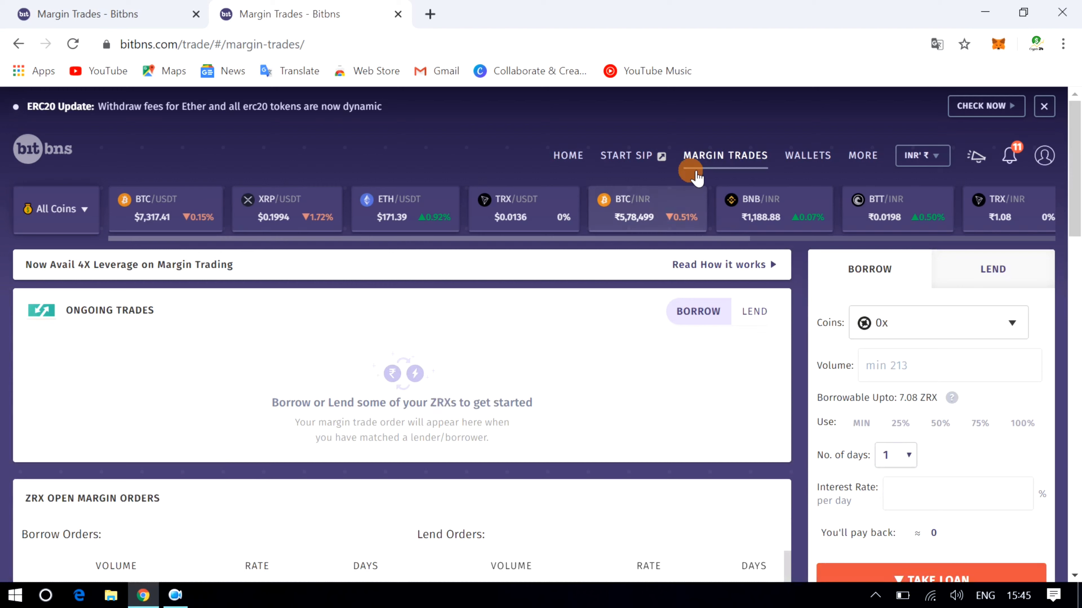
Step: Switch the margin form to LEND, then return to the first tab's ZRX borrow form
{"action": "left_click", "coordinate": [985, 286]}
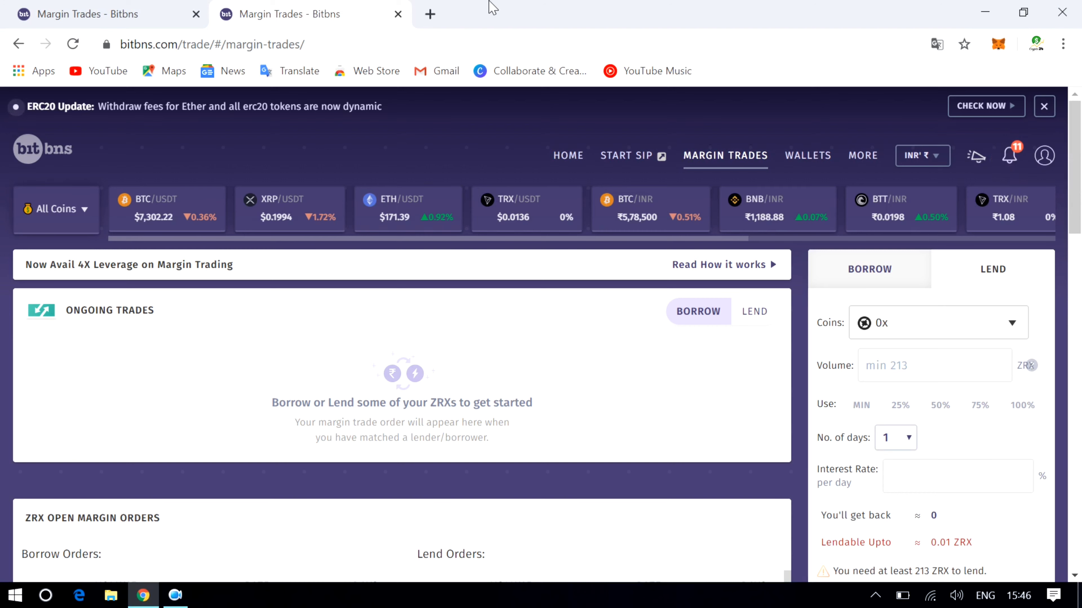
{"action": "left_click", "coordinate": [123, 13]}
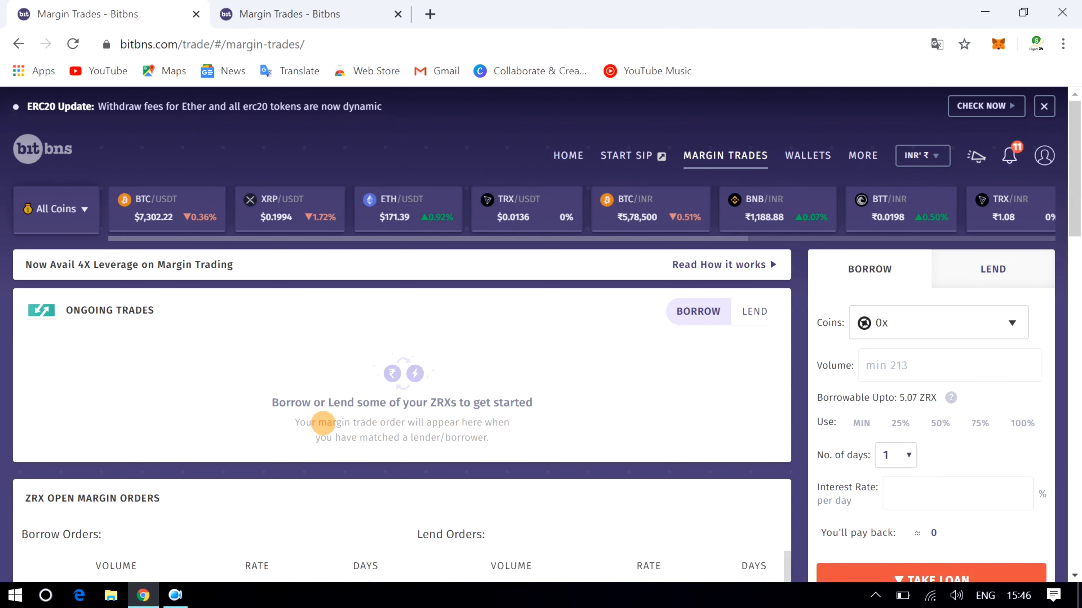